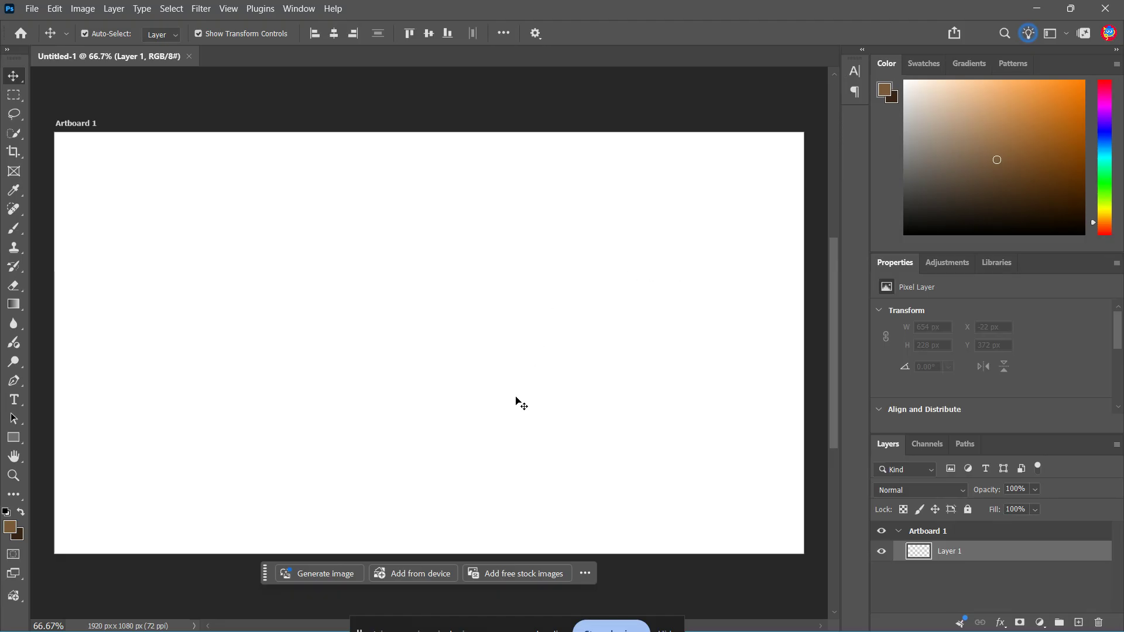
Create a new 2000 x 2000 pixel document at a resolution of 300 pixels per inch.
{"action": "left_click", "coordinate": [32, 8]}
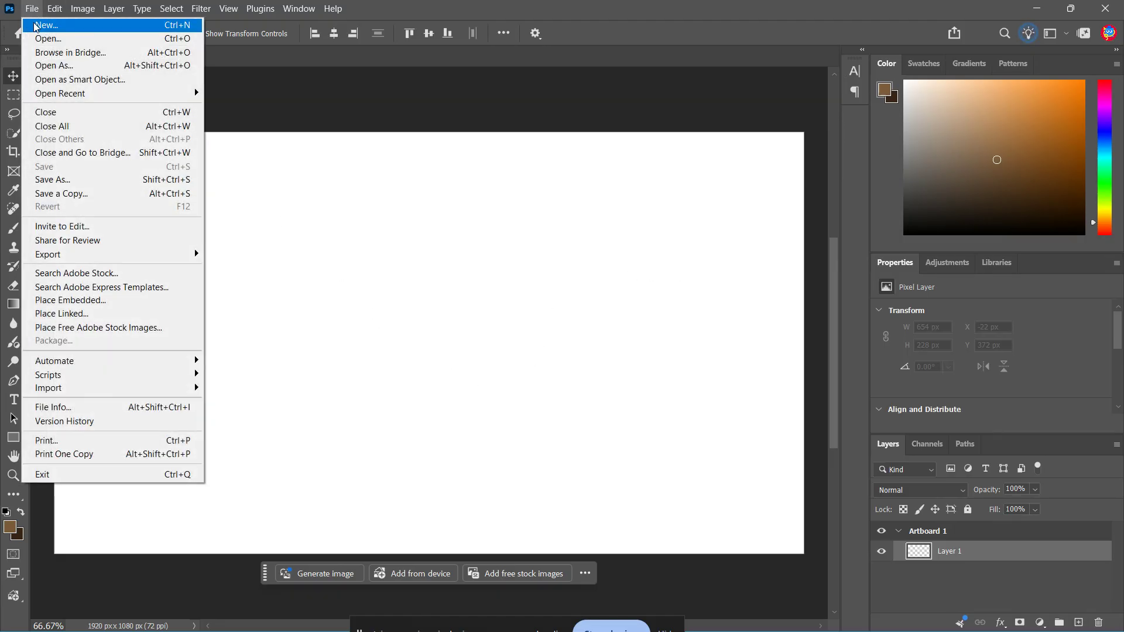
{"action": "left_click", "coordinate": [41, 24]}
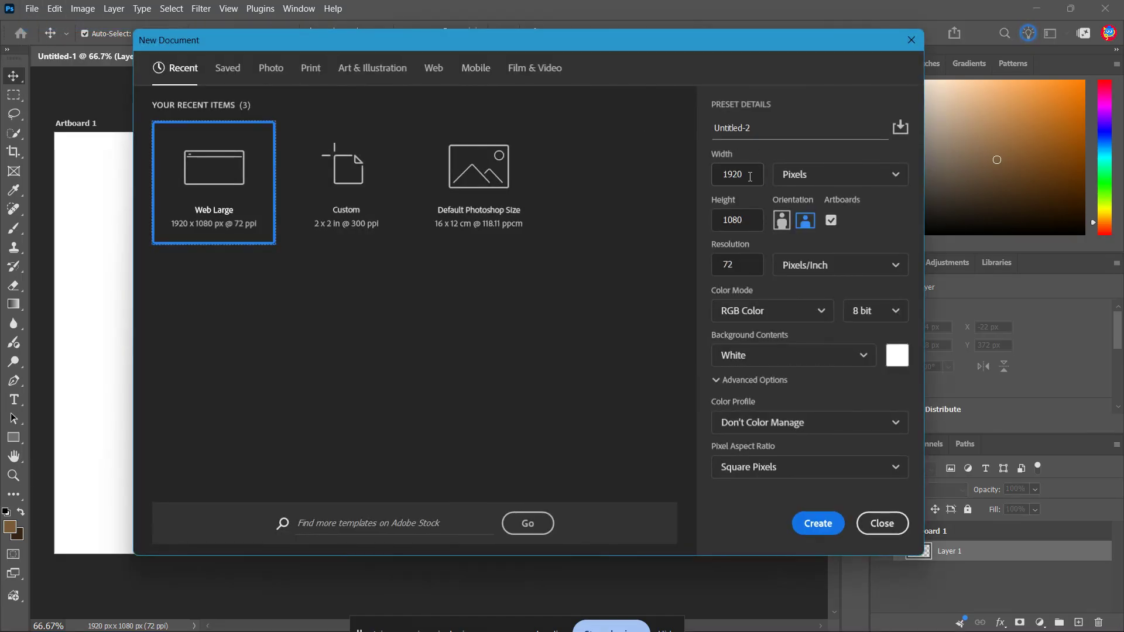
{"action": "left_click", "coordinate": [749, 176]}
{"action": "type", "text": "2"}
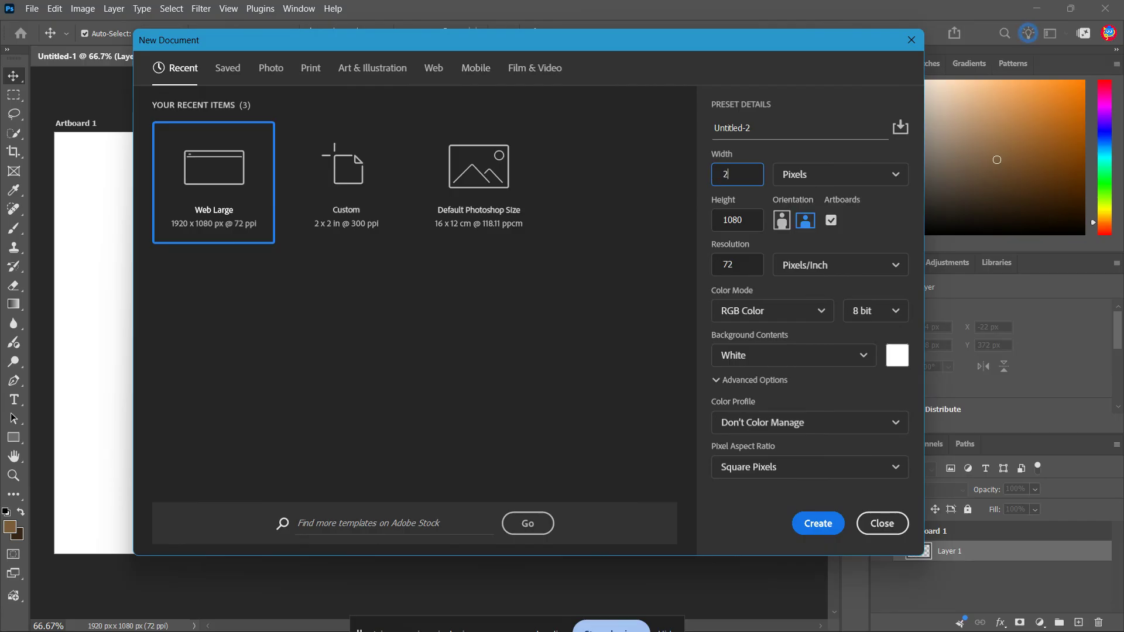
{"action": "type", "text": "00"}
{"action": "key", "text": "Tab"}
{"action": "type", "text": "20"}
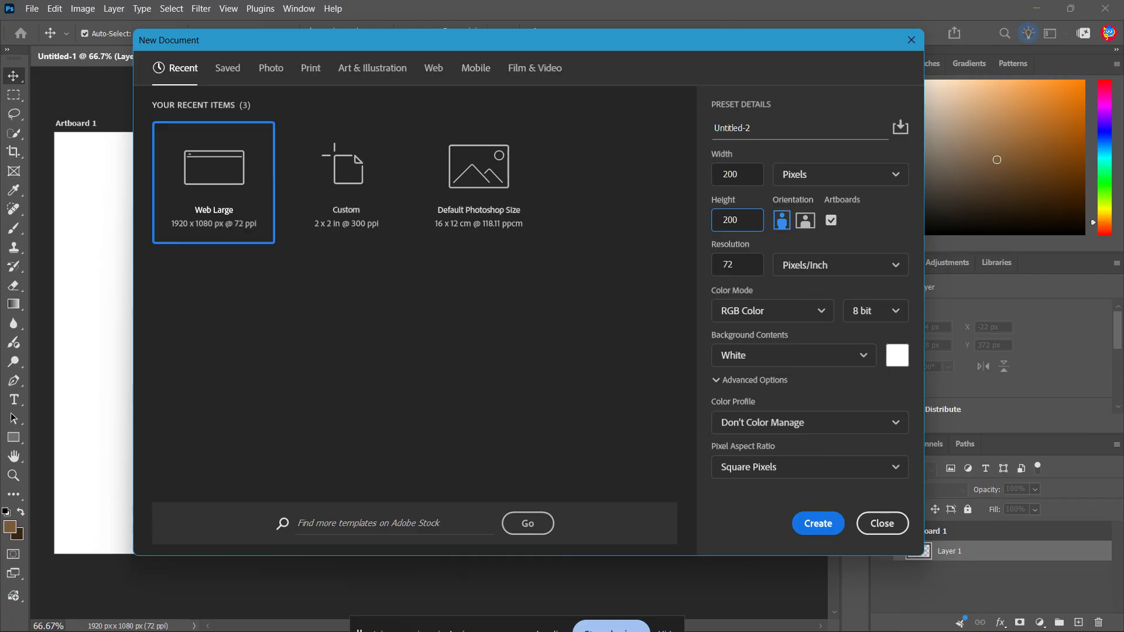
{"action": "left_click", "coordinate": [744, 267]}
{"action": "type", "text": "300"}
{"action": "left_click", "coordinate": [756, 169]}
{"action": "type", "text": "2000"}
{"action": "left_click", "coordinate": [826, 530]}
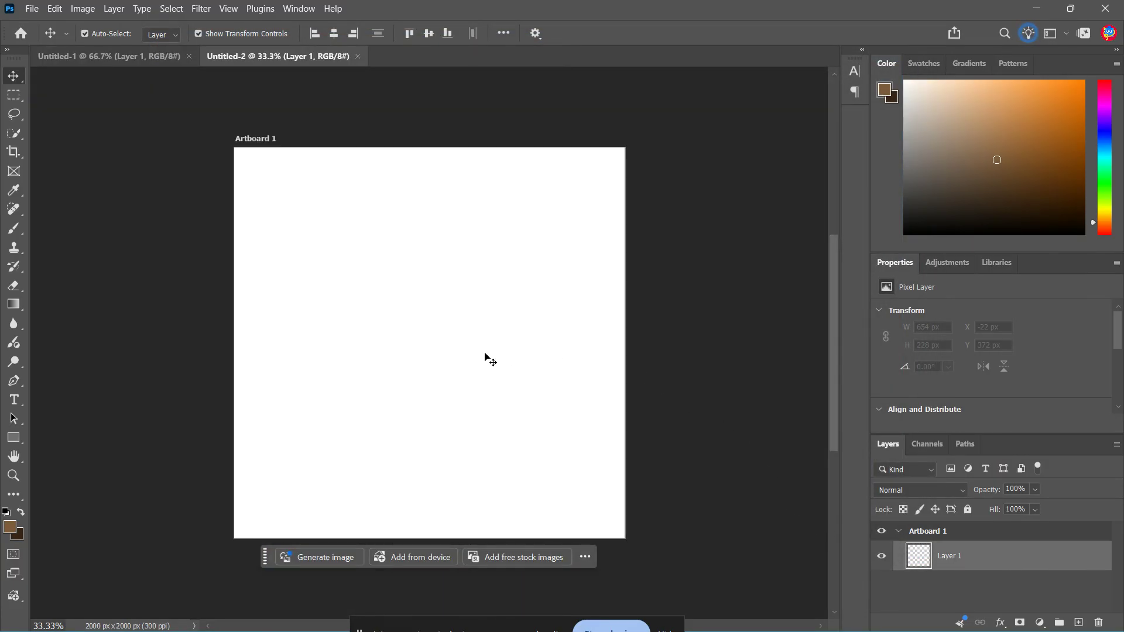
{"action": "key", "text": "ctrl+0"}
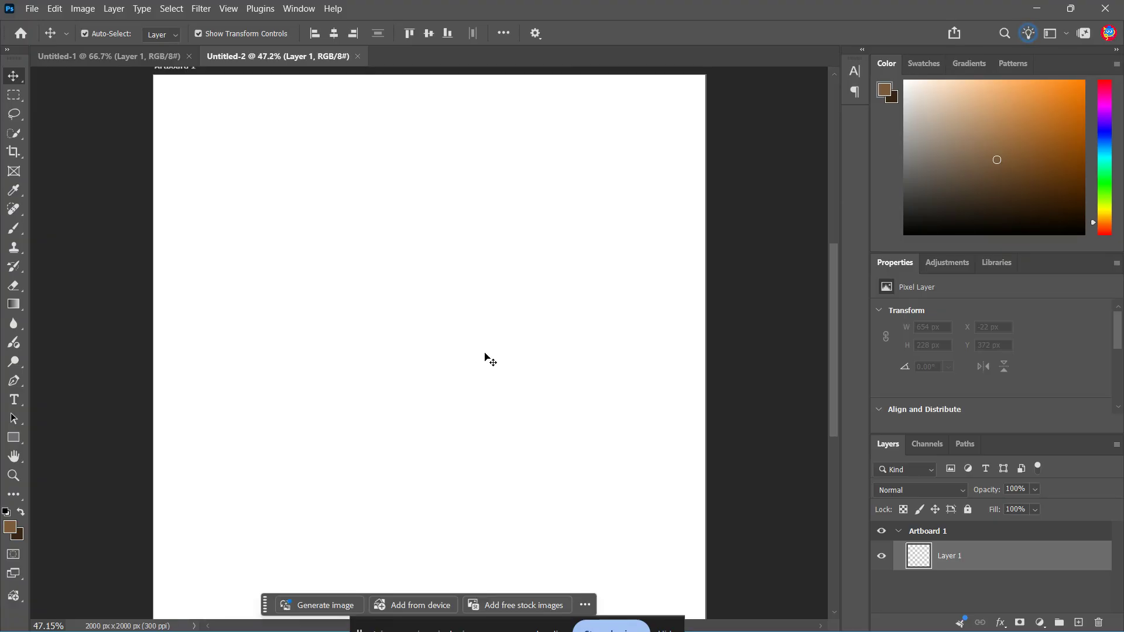
Set the foreground color to #7c5c3c and the background color to #382414.
{"action": "left_click", "coordinate": [10, 529]}
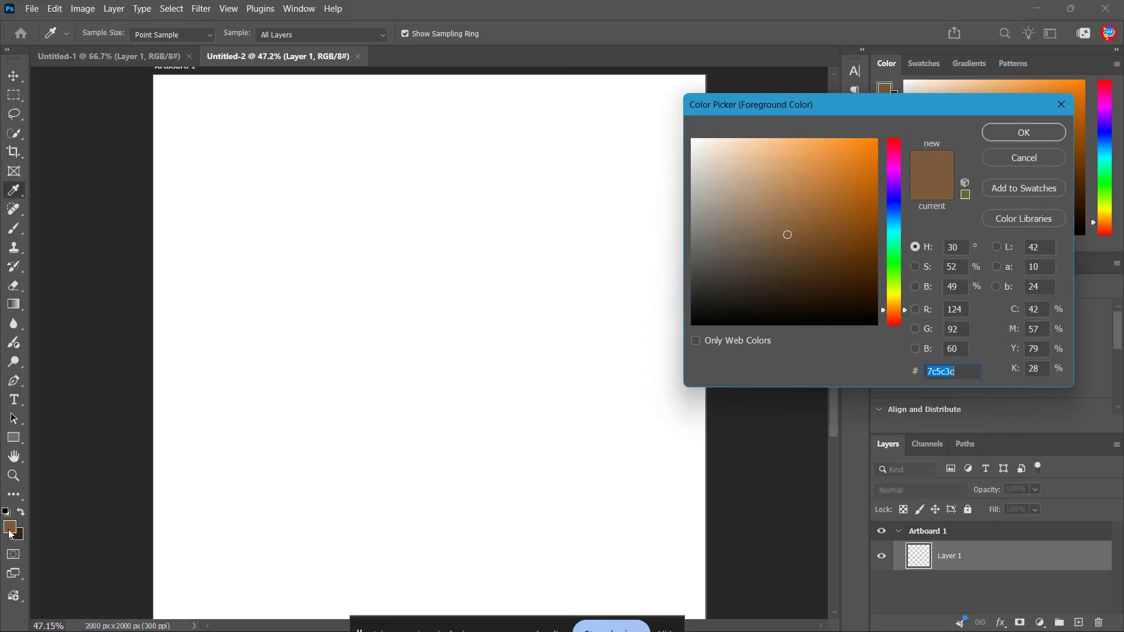
{"action": "left_click", "coordinate": [967, 373]}
{"action": "mouse_move", "coordinate": [956, 372]}
{"action": "left_mouse_down"}
{"action": "mouse_move", "coordinate": [924, 372]}
{"action": "mouse_move", "coordinate": [959, 376]}
{"action": "left_mouse_up"}
{"action": "left_click", "coordinate": [1019, 136]}
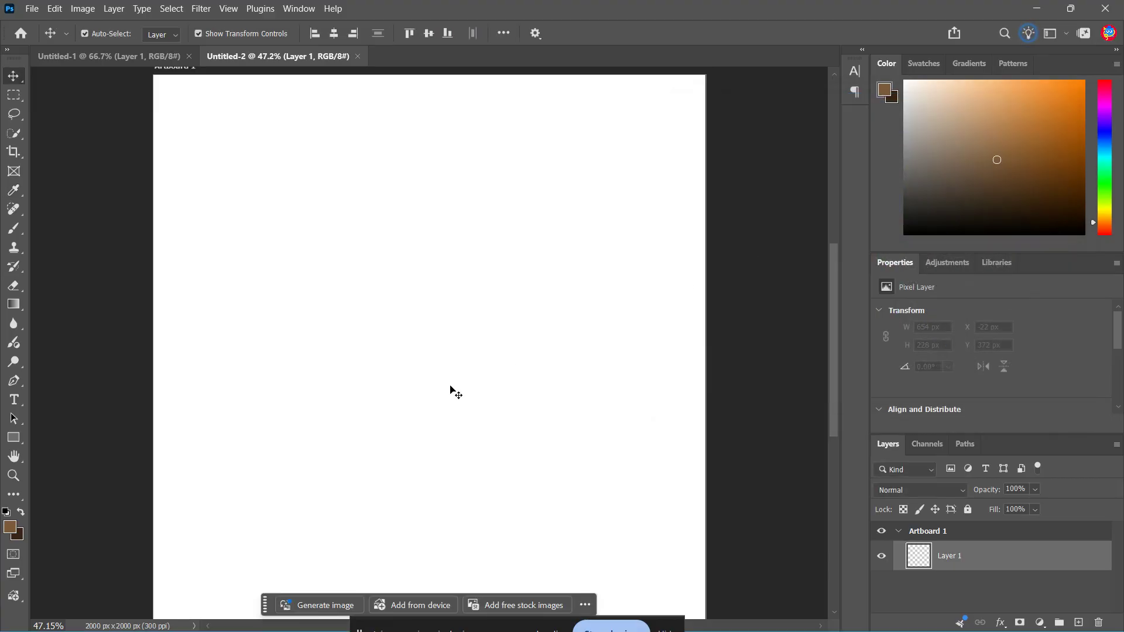
{"action": "left_click", "coordinate": [19, 535]}
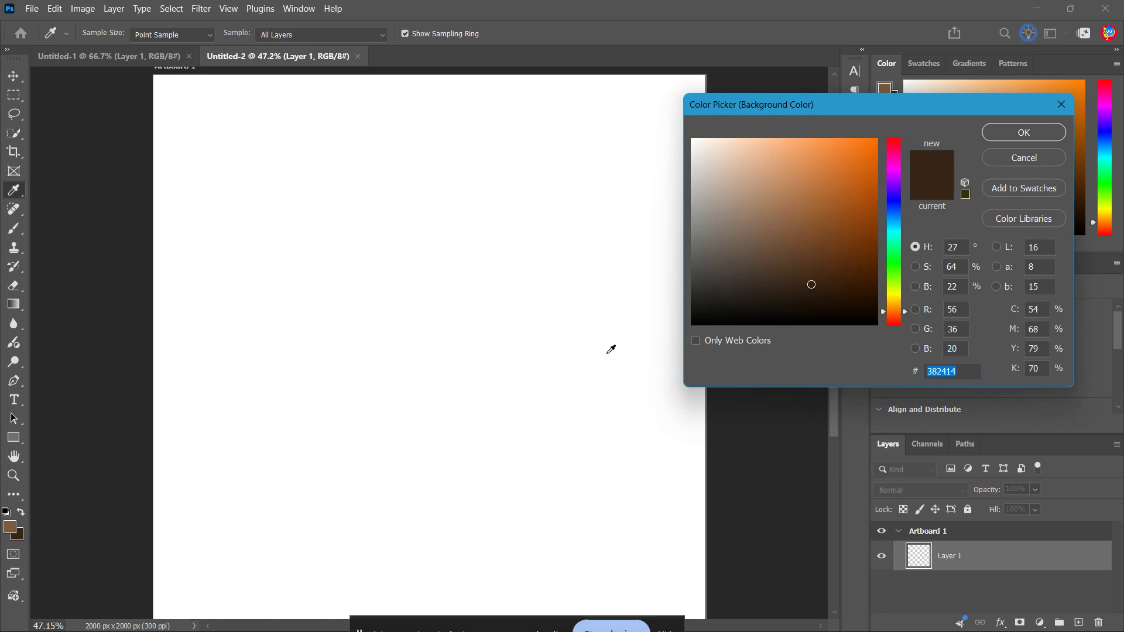
{"action": "left_click_drag", "start_coordinate": [965, 372], "coordinate": [927, 371]}
{"action": "left_click", "coordinate": [958, 374]}
{"action": "key", "text": "Return"}
{"action": "key", "text": "v"}
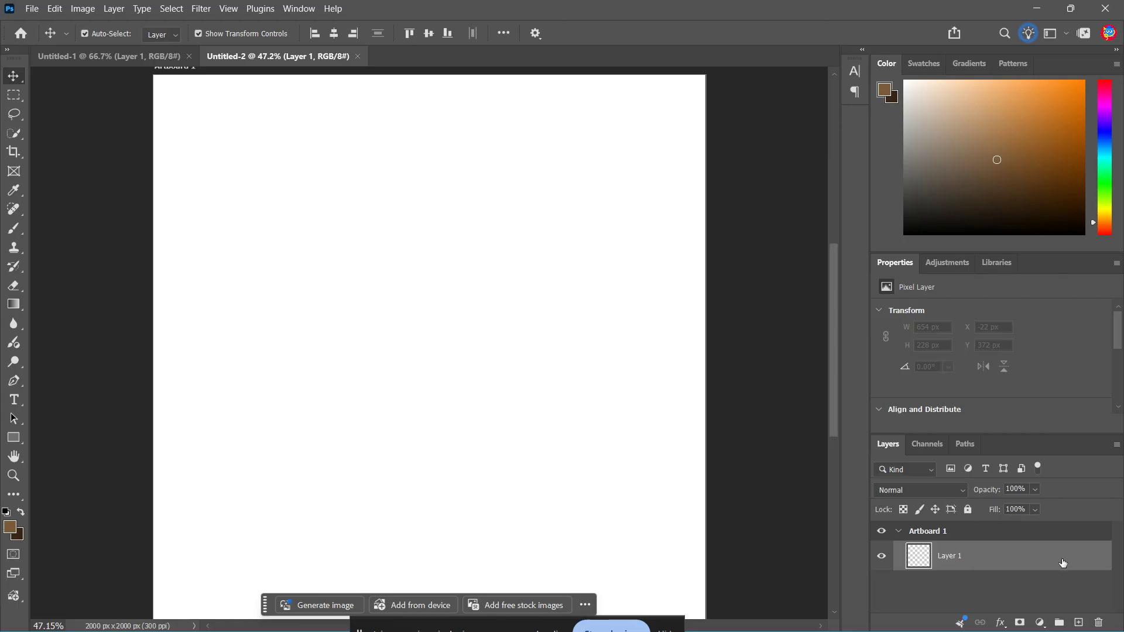
Add a new layer and render the Fibers filter on it with slightly reduced variance and a strength of 8.
{"action": "left_click", "coordinate": [1078, 622]}
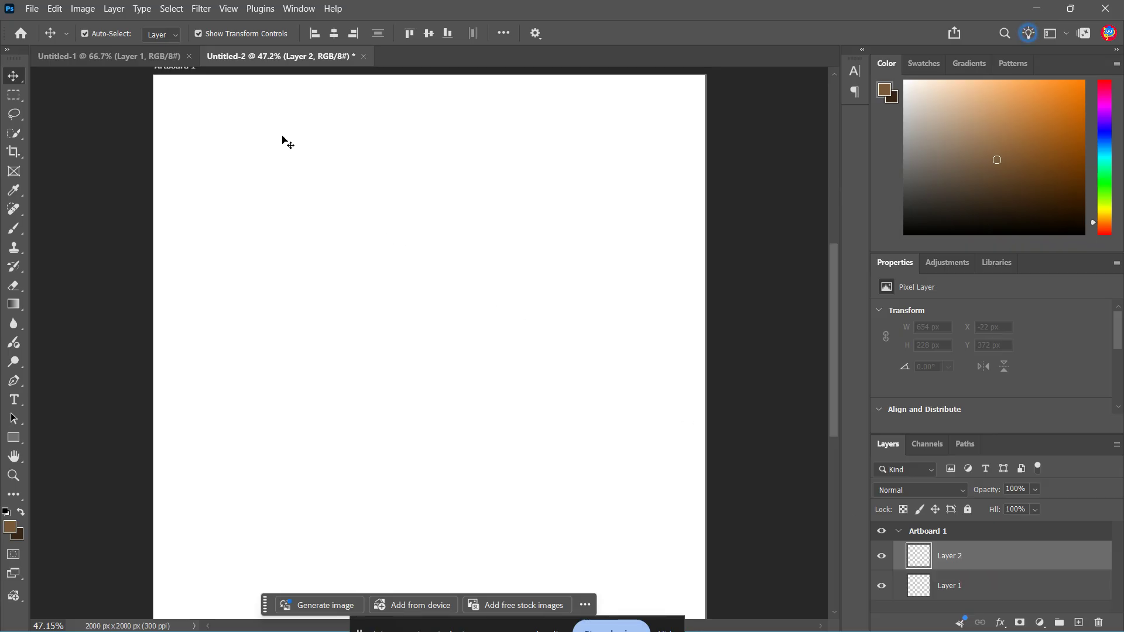
{"action": "left_click", "coordinate": [200, 9]}
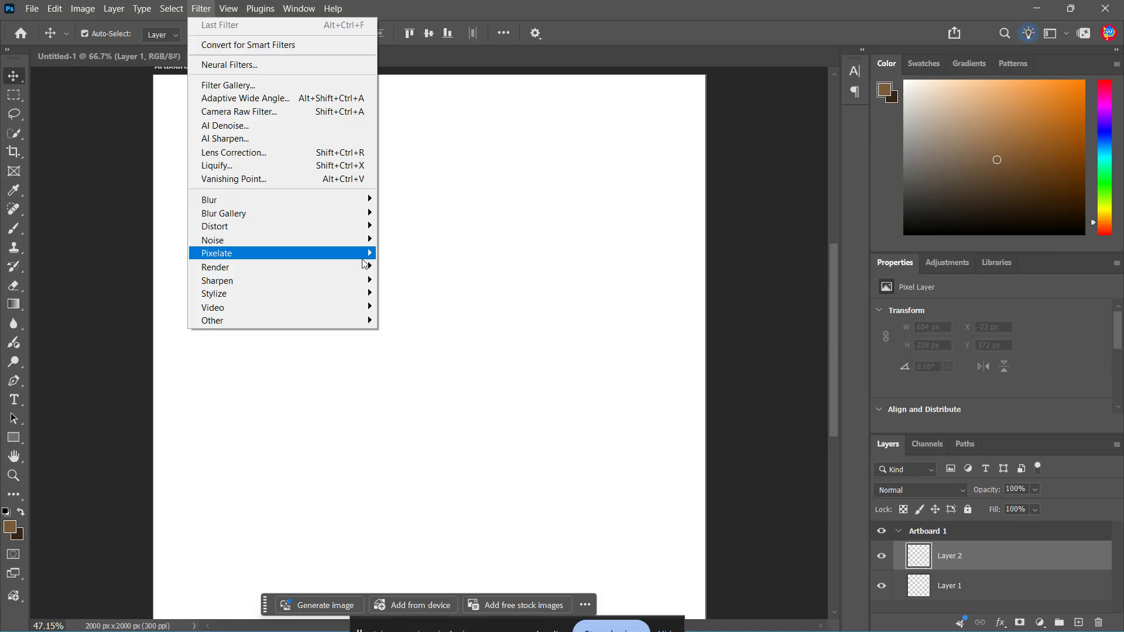
{"action": "mouse_move", "coordinate": [357, 267]}
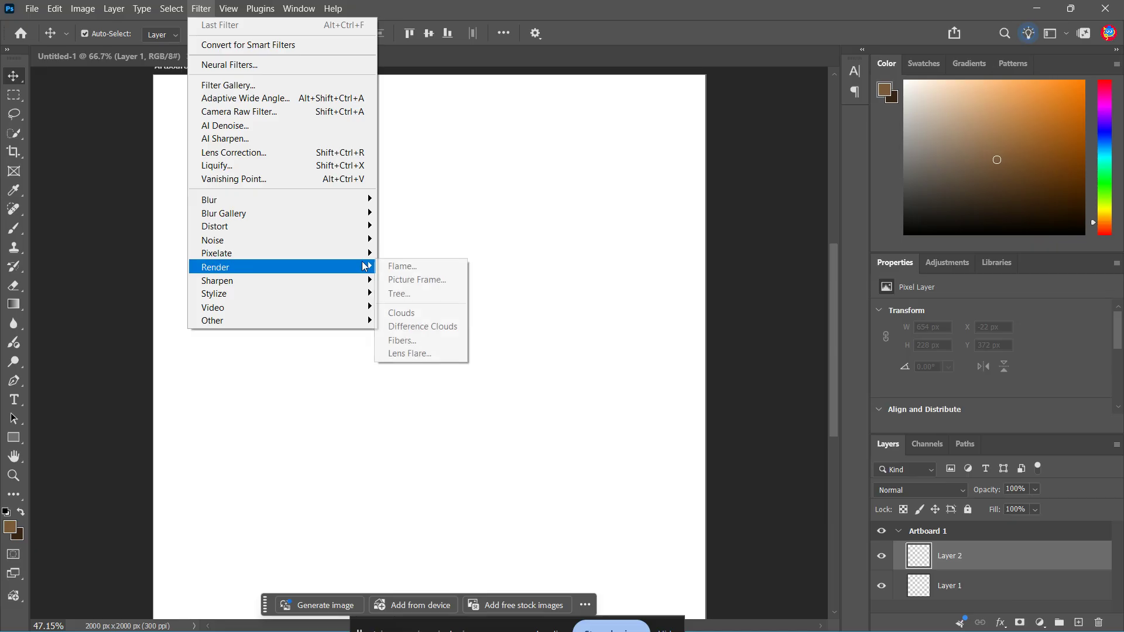
{"action": "left_click", "coordinate": [410, 339]}
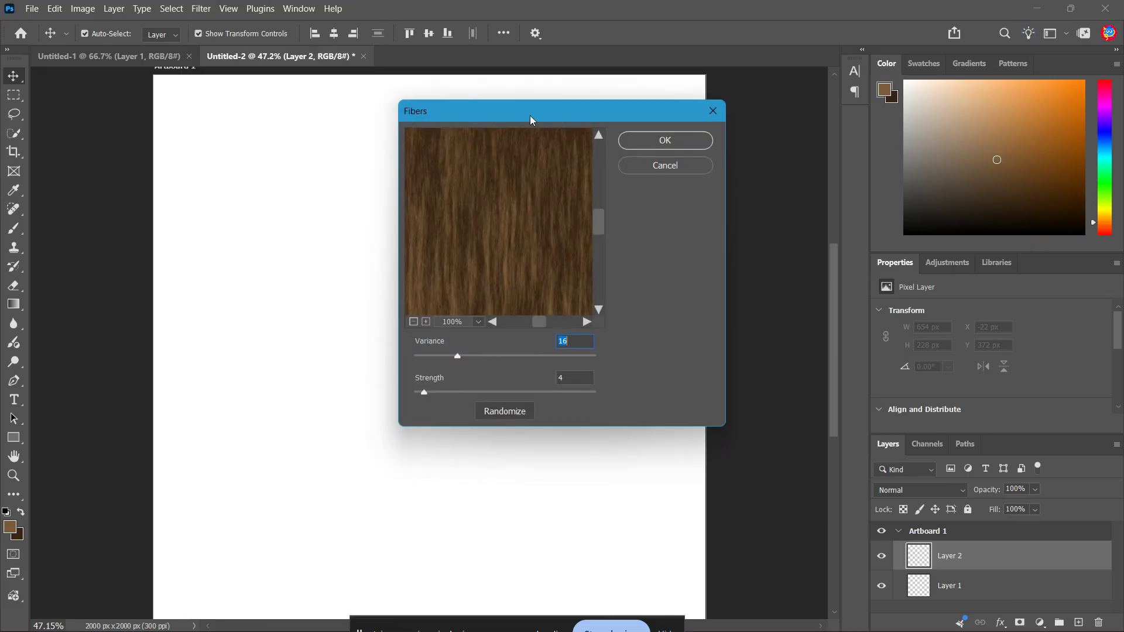
{"action": "left_click_drag", "start_coordinate": [530, 115], "coordinate": [852, 209]}
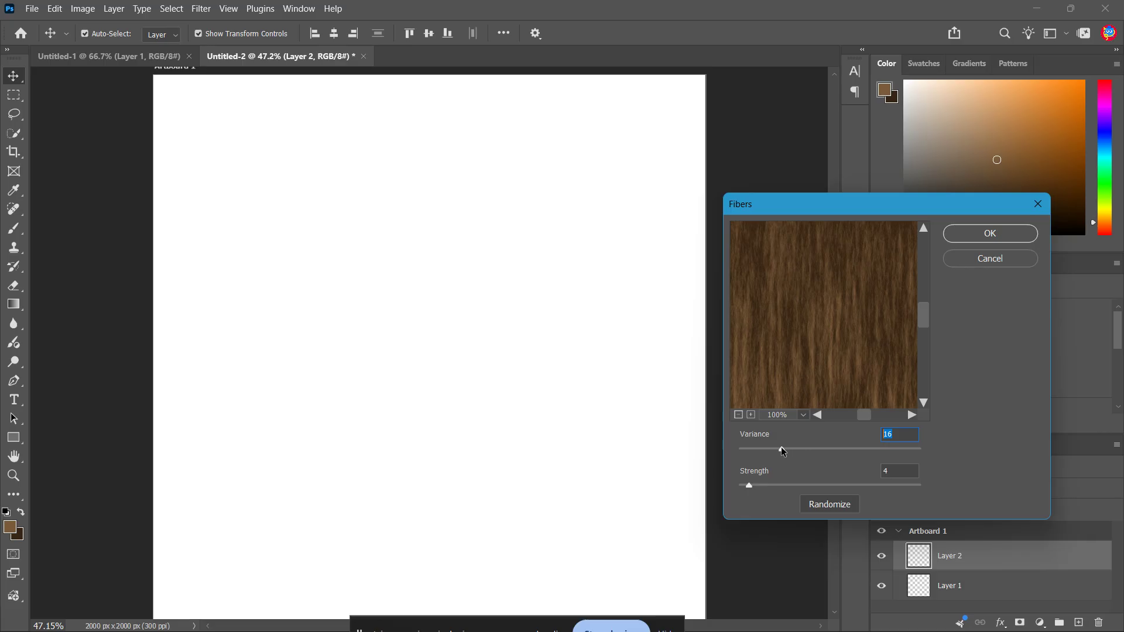
{"action": "left_click_drag", "start_coordinate": [781, 449], "coordinate": [773, 449]}
{"action": "left_click_drag", "start_coordinate": [748, 486], "coordinate": [771, 486]}
{"action": "type", "text": "8"}
{"action": "left_click", "coordinate": [989, 233]}
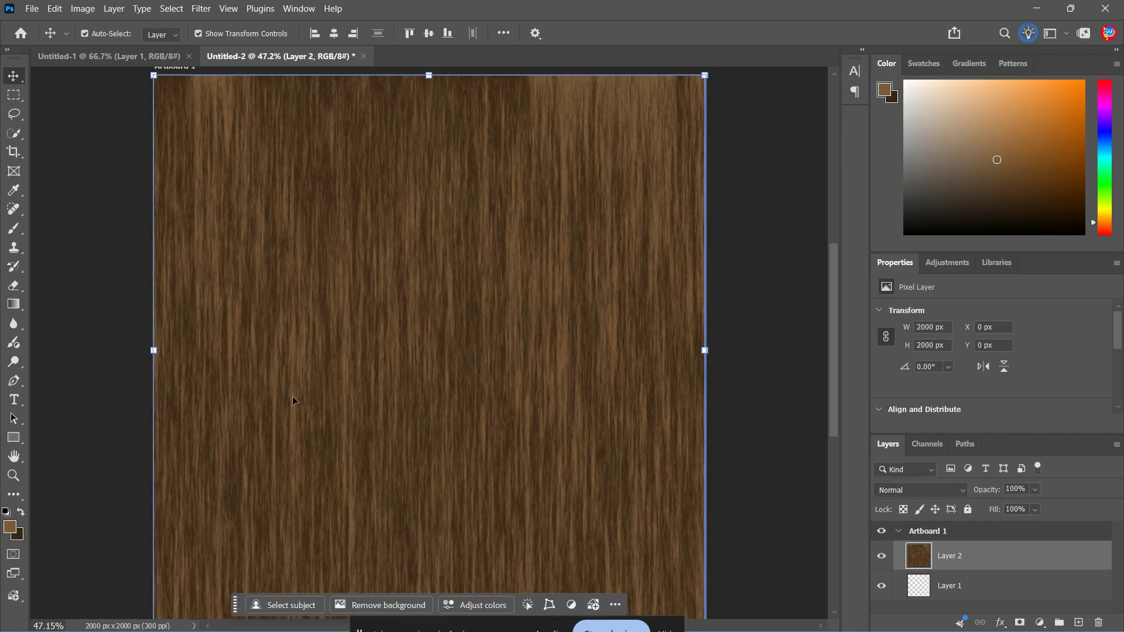
Free-transform the wood fiber layer, enlarging it proportionally about its center to about 161%.
{"action": "scroll", "coordinate": [605, 493], "scroll_direction": "down", "scroll_amount": 1}
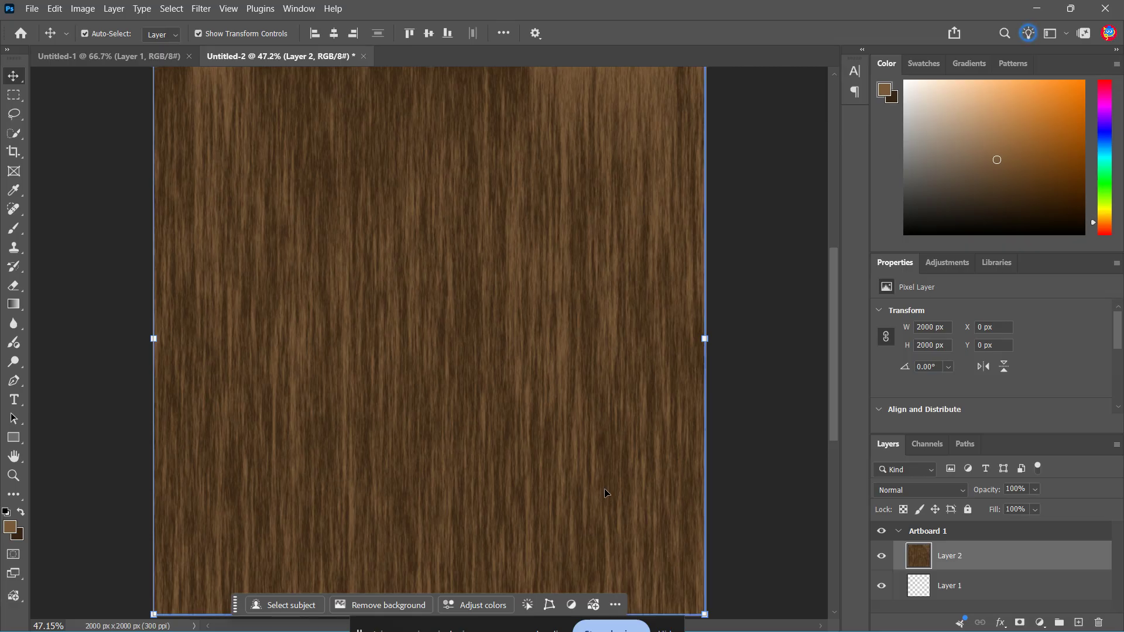
{"action": "key", "text": "ctrl+t"}
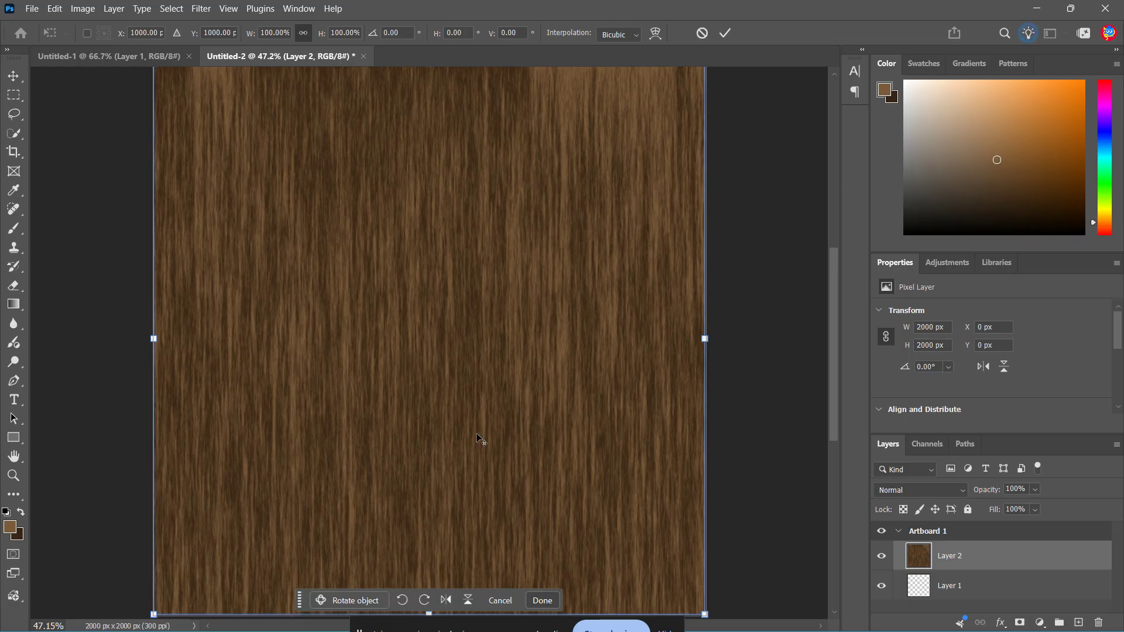
{"action": "scroll", "coordinate": [476, 434], "scroll_direction": "down", "scroll_amount": 1}
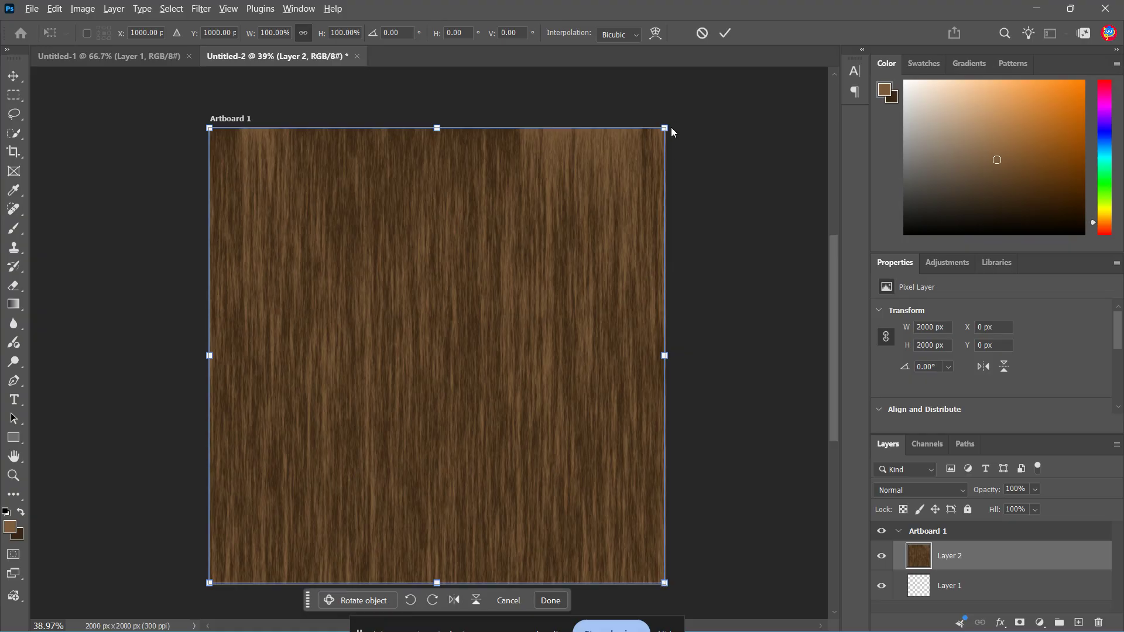
{"action": "left_click_drag", "start_coordinate": [665, 128], "coordinate": [755, 48]}
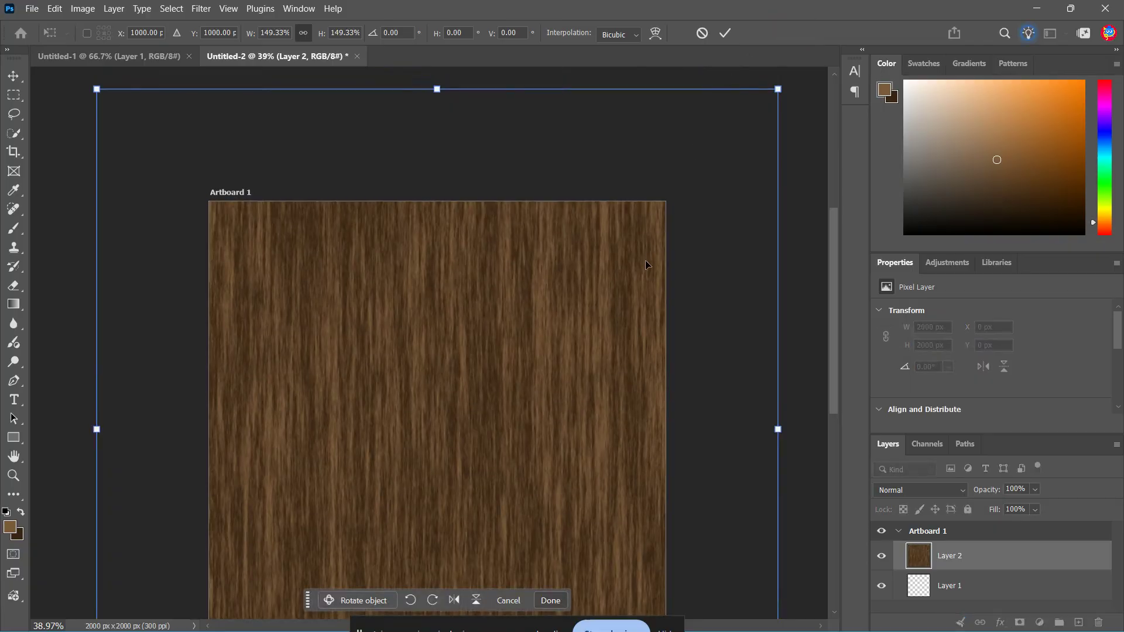
{"action": "scroll", "coordinate": [638, 304], "scroll_direction": "down", "scroll_amount": 3}
{"action": "scroll", "coordinate": [638, 304], "scroll_direction": "down", "scroll_amount": 2}
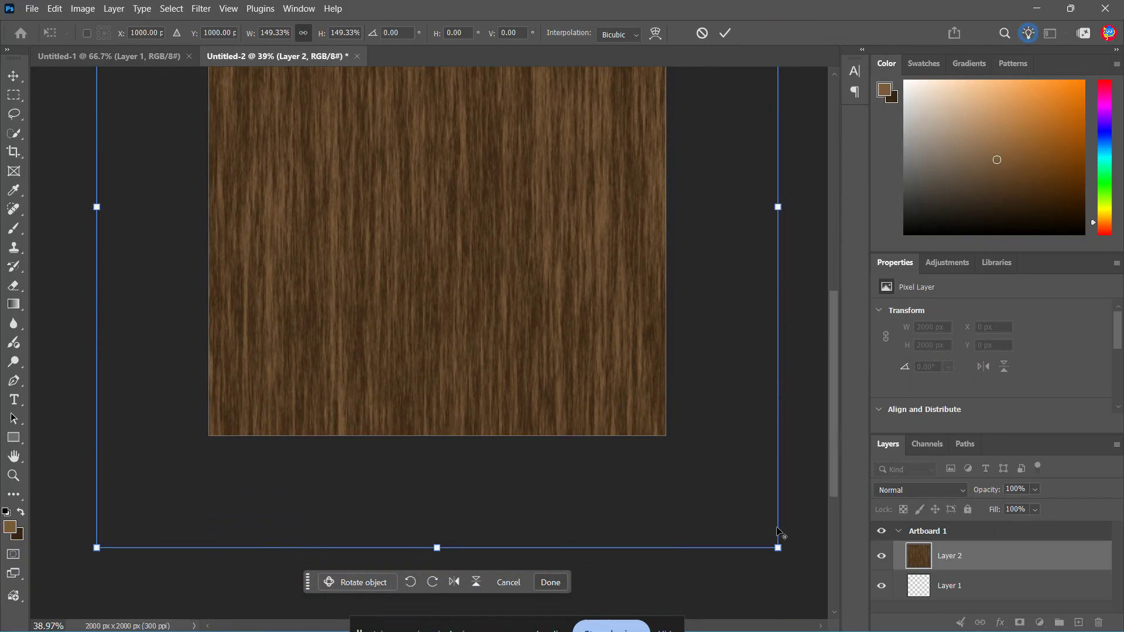
{"action": "left_click_drag", "start_coordinate": [778, 547], "coordinate": [805, 574]}
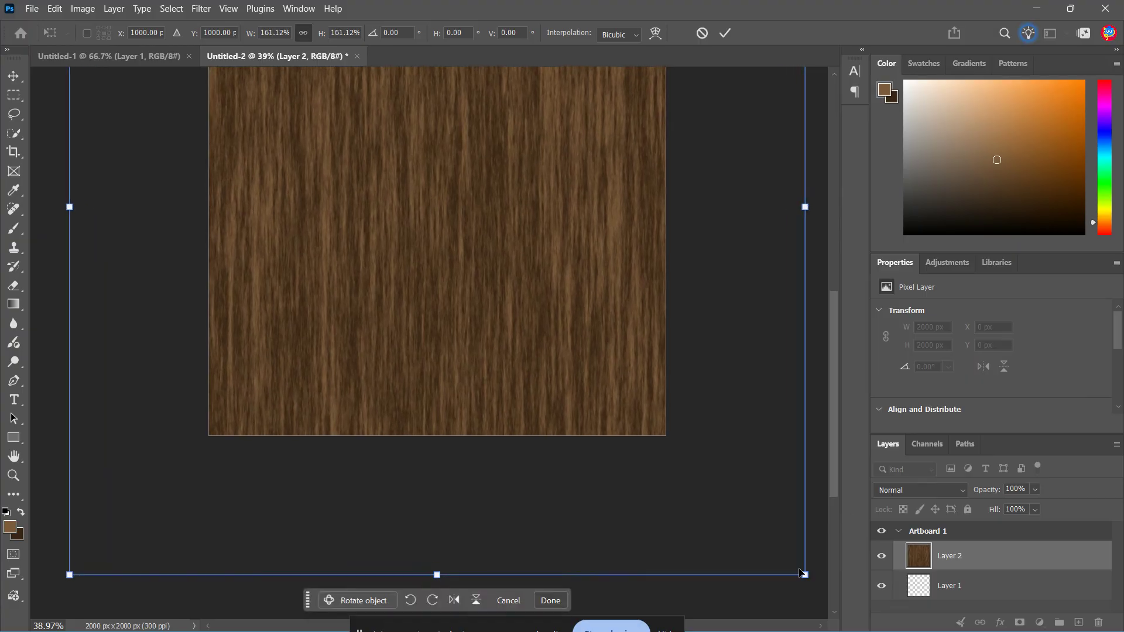
{"action": "scroll", "coordinate": [558, 321], "scroll_direction": "up", "scroll_amount": 1}
{"action": "scroll", "coordinate": [515, 312], "scroll_direction": "up", "scroll_amount": 4}
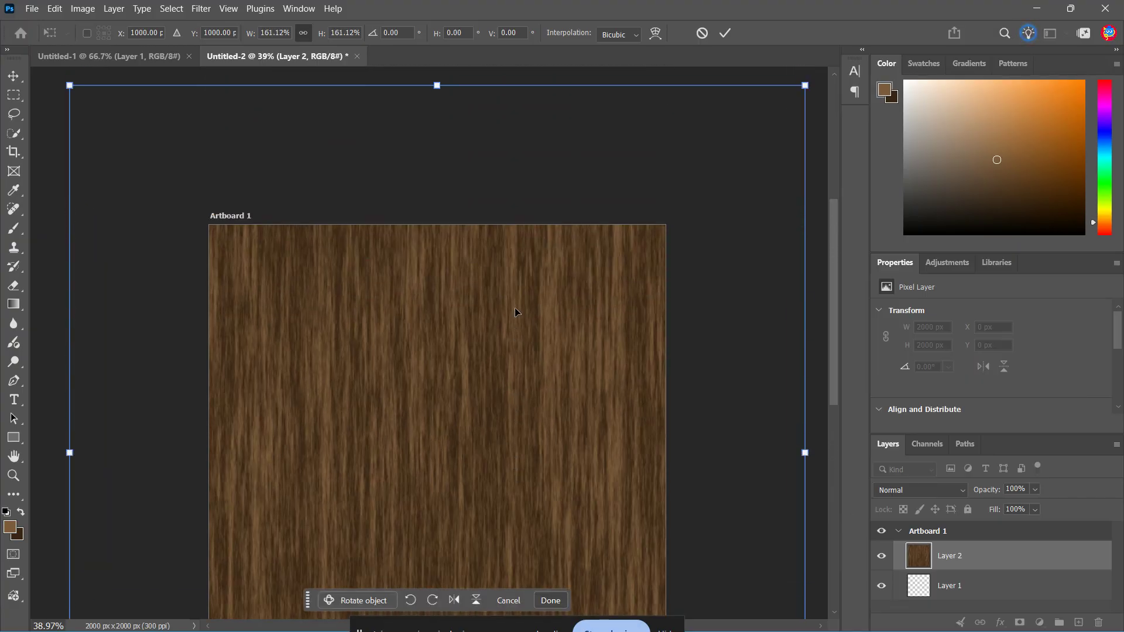
{"action": "scroll", "coordinate": [515, 312], "scroll_direction": "down", "scroll_amount": 2}
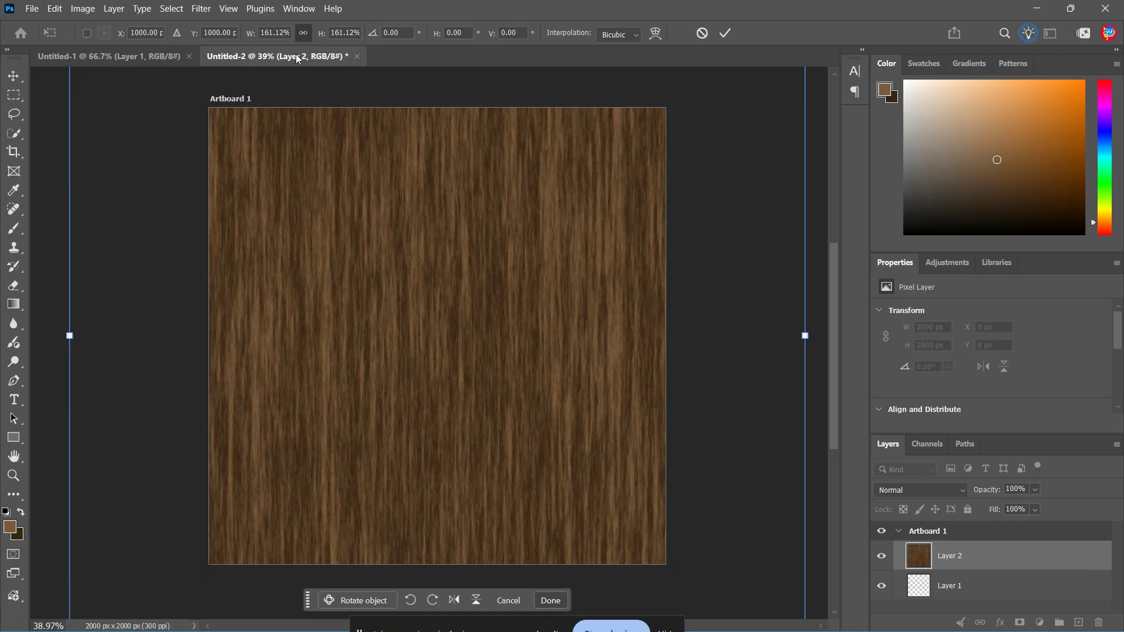
Set the fiber layer's width and height scale to 200% and apply the transform.
{"action": "double_click", "coordinate": [285, 33]}
{"action": "type", "text": "2"}
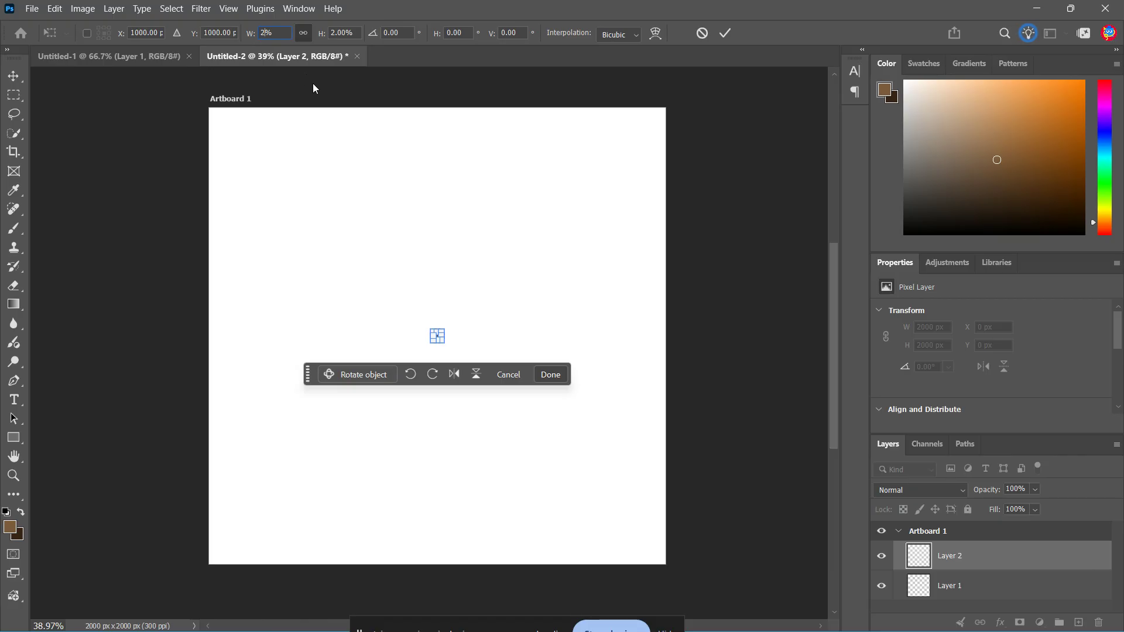
{"action": "type", "text": "00"}
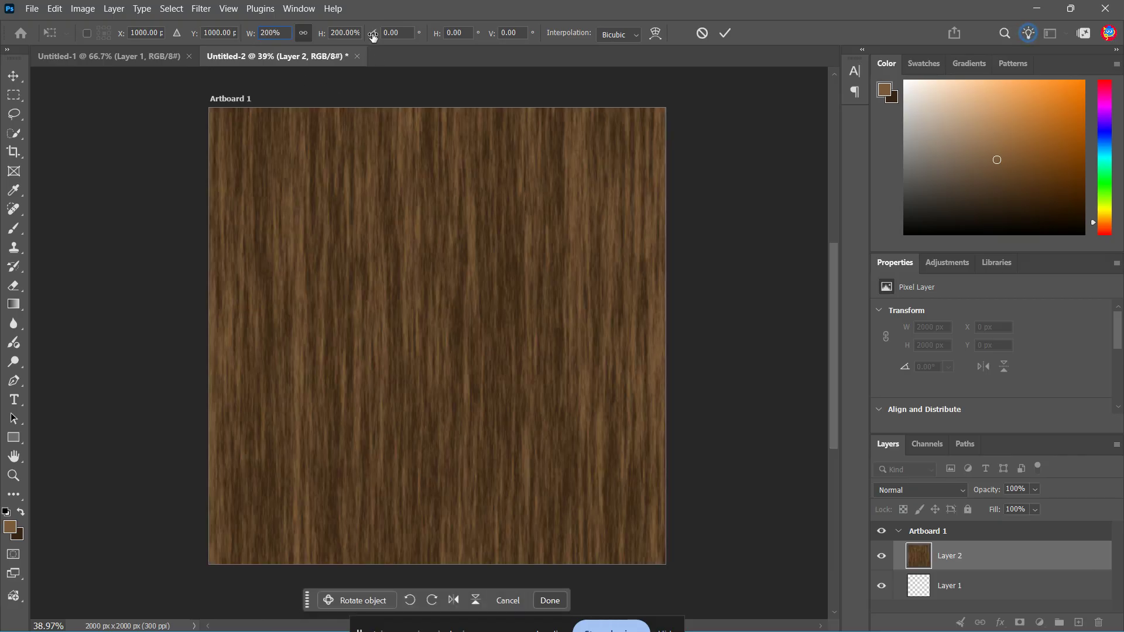
{"action": "left_click", "coordinate": [724, 34]}
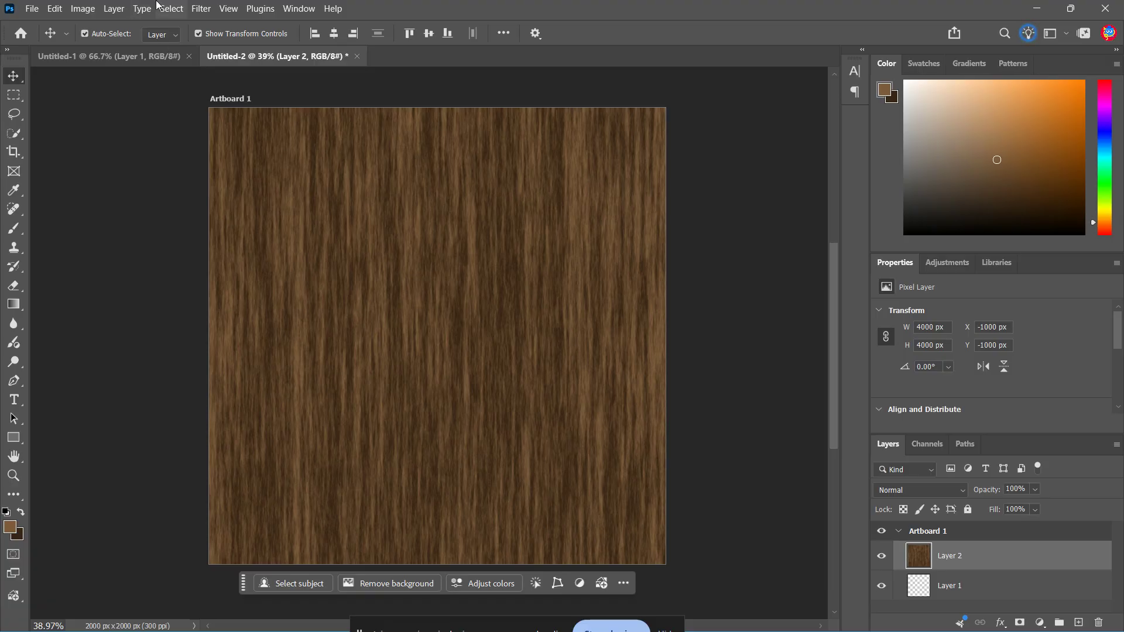
In Liquify, twirl the grain clockwise with a size 600 brush at the upper-left and lower-right areas of the texture to form knots.
{"action": "left_click", "coordinate": [201, 8]}
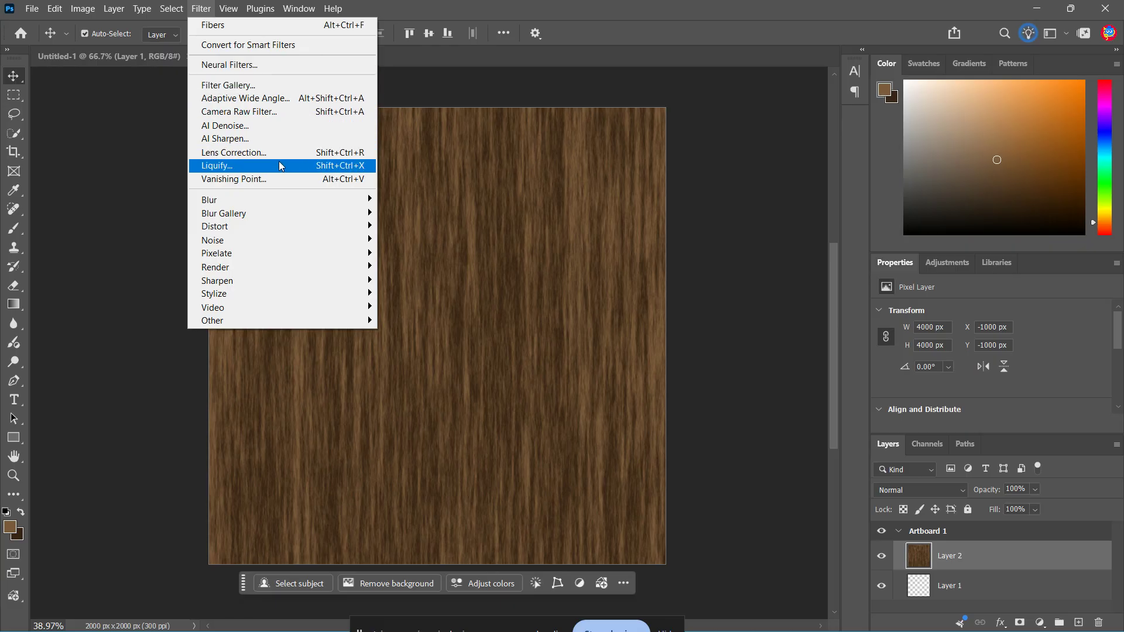
{"action": "left_click", "coordinate": [307, 166]}
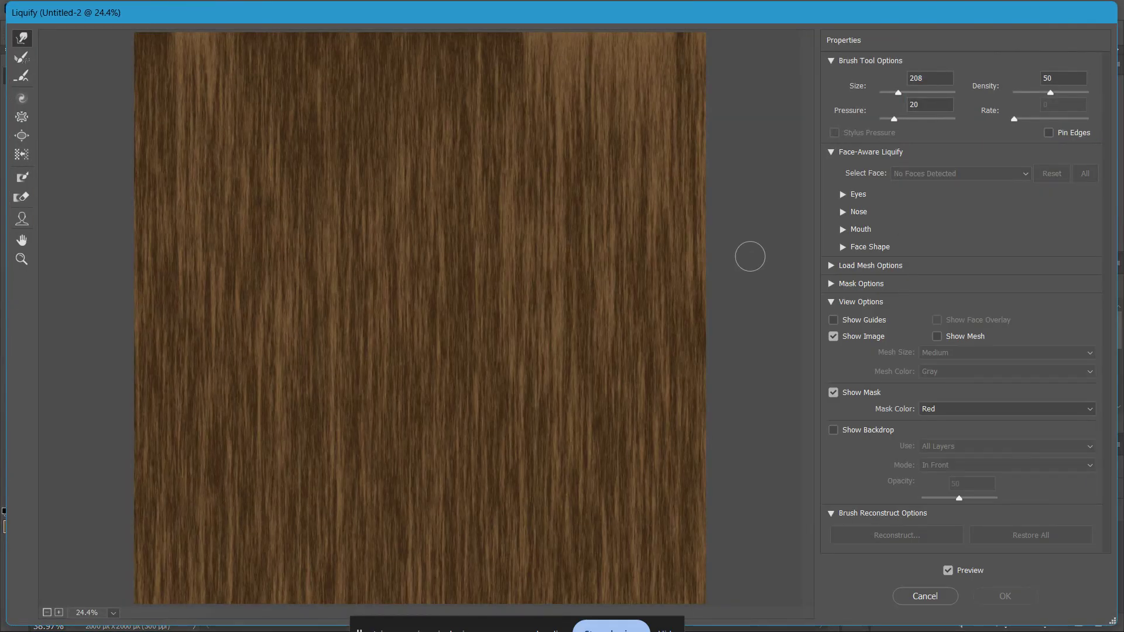
{"action": "left_click", "coordinate": [20, 104]}
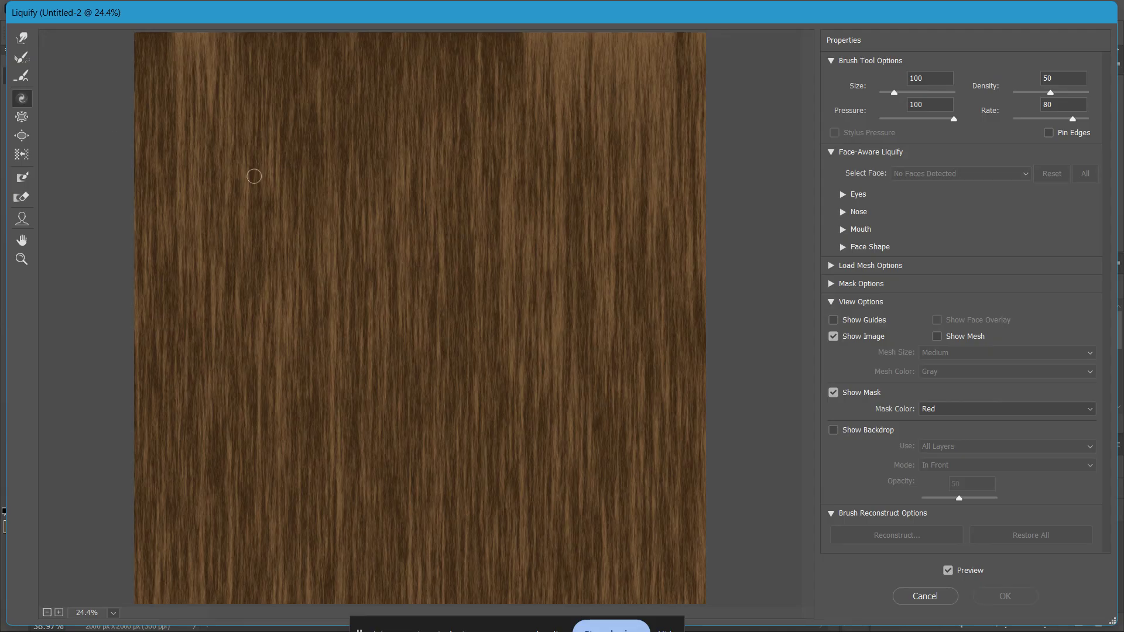
{"action": "key", "text": "bracketright"}
{"action": "key", "text": "bracketright"}
{"action": "key", "text": "bracketright"}
{"action": "key", "text": "bracketright"}
{"action": "key", "text": "bracketright"}
{"action": "key", "text": "bracketright"}
{"action": "key", "text": "bracketright"}
{"action": "key", "text": "bracketright"}
{"action": "key", "text": "bracketright"}
{"action": "left_click_drag", "start_coordinate": [281, 188], "coordinate": [280, 192]}
{"action": "left_click_drag", "start_coordinate": [508, 462], "coordinate": [508, 462]}
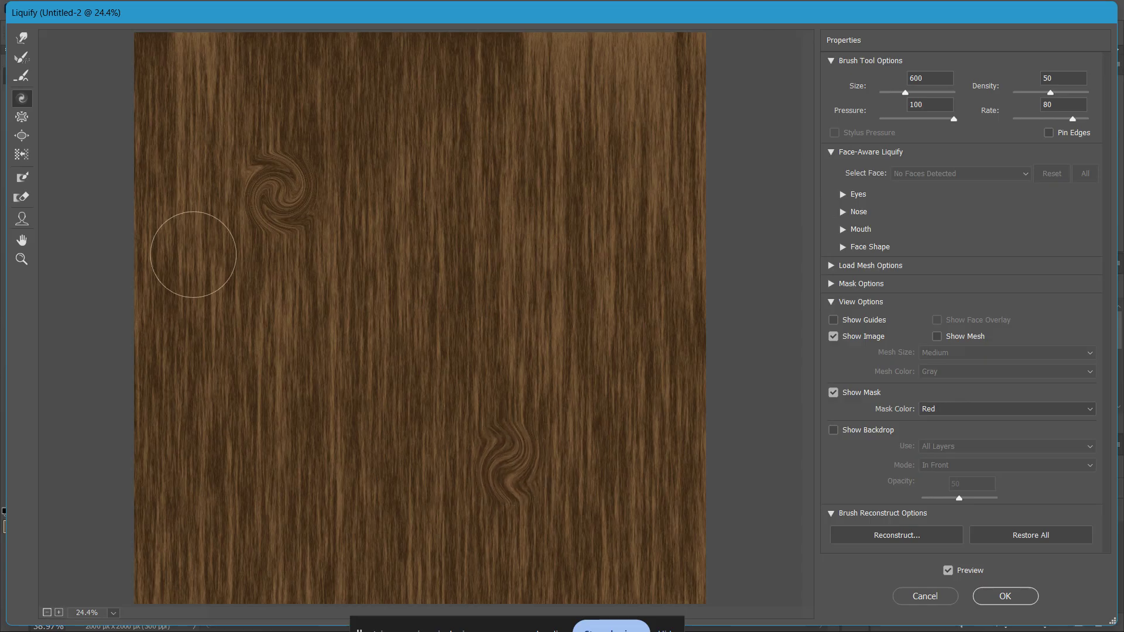
Push the grain inside both wood knots with the Forward Warp tool and apply the Liquify changes.
{"action": "left_click", "coordinate": [22, 38]}
{"action": "mouse_move", "coordinate": [253, 172]}
{"action": "left_mouse_down"}
{"action": "mouse_move", "coordinate": [295, 164]}
{"action": "mouse_move", "coordinate": [275, 214]}
{"action": "mouse_move", "coordinate": [277, 176]}
{"action": "mouse_move", "coordinate": [262, 202]}
{"action": "mouse_move", "coordinate": [263, 221]}
{"action": "mouse_move", "coordinate": [265, 199]}
{"action": "mouse_move", "coordinate": [289, 186]}
{"action": "left_mouse_up"}
{"action": "mouse_move", "coordinate": [498, 466]}
{"action": "left_mouse_down"}
{"action": "mouse_move", "coordinate": [486, 488]}
{"action": "mouse_move", "coordinate": [536, 467]}
{"action": "mouse_move", "coordinate": [481, 472]}
{"action": "mouse_move", "coordinate": [523, 456]}
{"action": "mouse_move", "coordinate": [488, 480]}
{"action": "mouse_move", "coordinate": [538, 467]}
{"action": "mouse_move", "coordinate": [483, 475]}
{"action": "mouse_move", "coordinate": [526, 461]}
{"action": "mouse_move", "coordinate": [499, 489]}
{"action": "mouse_move", "coordinate": [512, 464]}
{"action": "mouse_move", "coordinate": [514, 483]}
{"action": "mouse_move", "coordinate": [505, 455]}
{"action": "mouse_move", "coordinate": [537, 487]}
{"action": "mouse_move", "coordinate": [484, 482]}
{"action": "mouse_move", "coordinate": [529, 438]}
{"action": "mouse_move", "coordinate": [534, 499]}
{"action": "mouse_move", "coordinate": [481, 457]}
{"action": "mouse_move", "coordinate": [530, 425]}
{"action": "mouse_move", "coordinate": [514, 503]}
{"action": "left_mouse_up"}
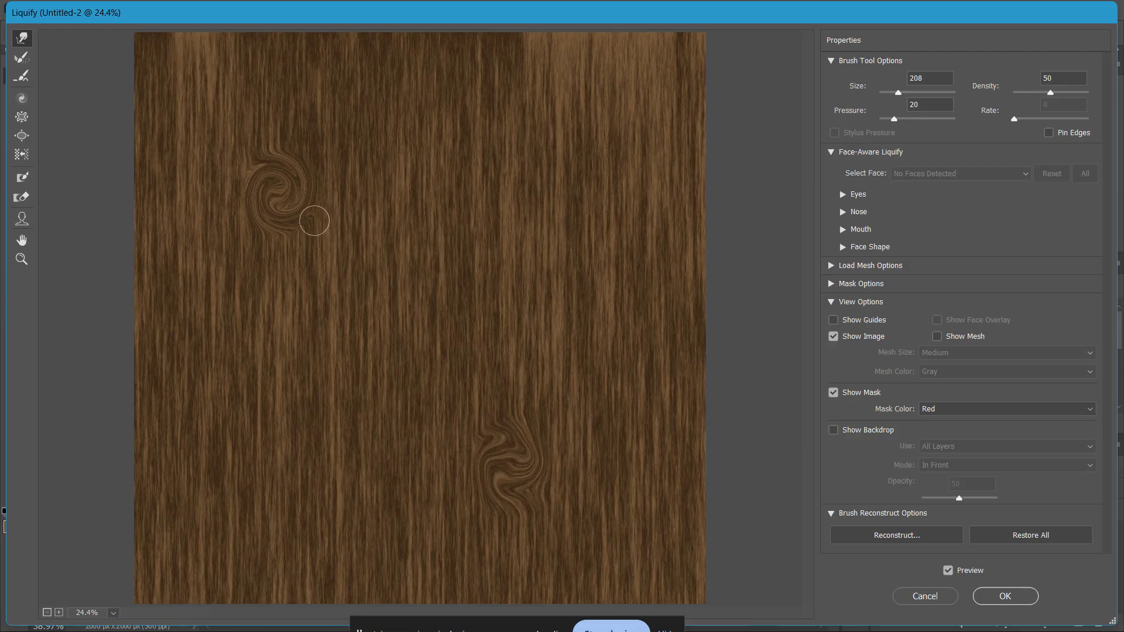
{"action": "left_click", "coordinate": [998, 596]}
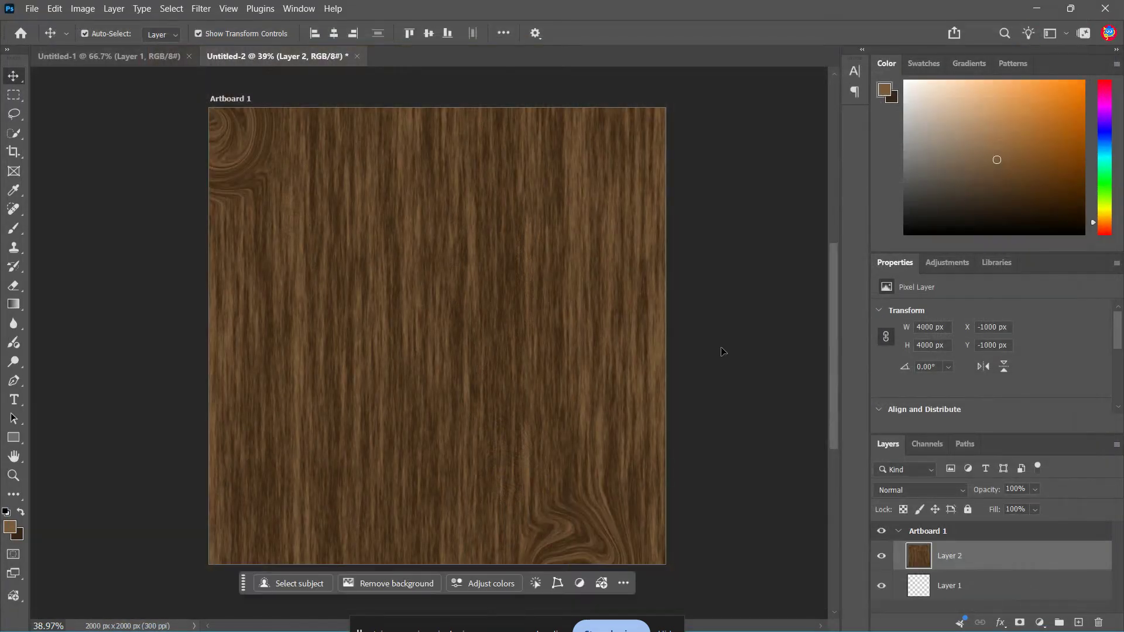
Sharpen the wood layer with Unsharp Mask at 50% amount and 5 px radius, and move the layer to X -708 px, Y -657 px.
{"action": "left_click", "coordinate": [196, 10]}
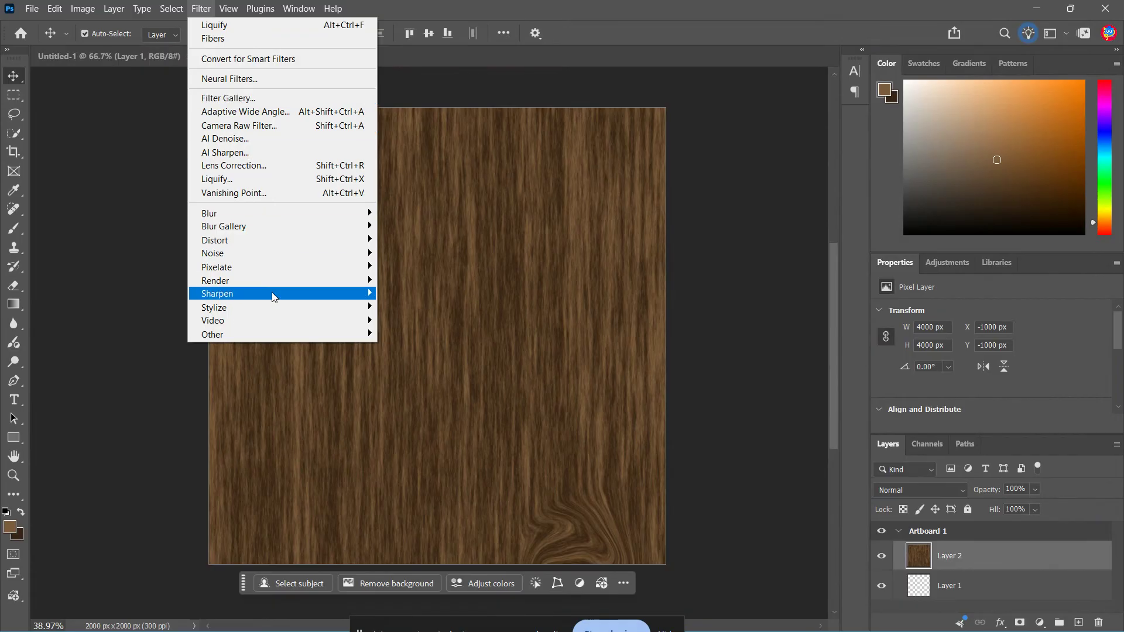
{"action": "mouse_move", "coordinate": [275, 294]}
{"action": "left_click", "coordinate": [438, 347]}
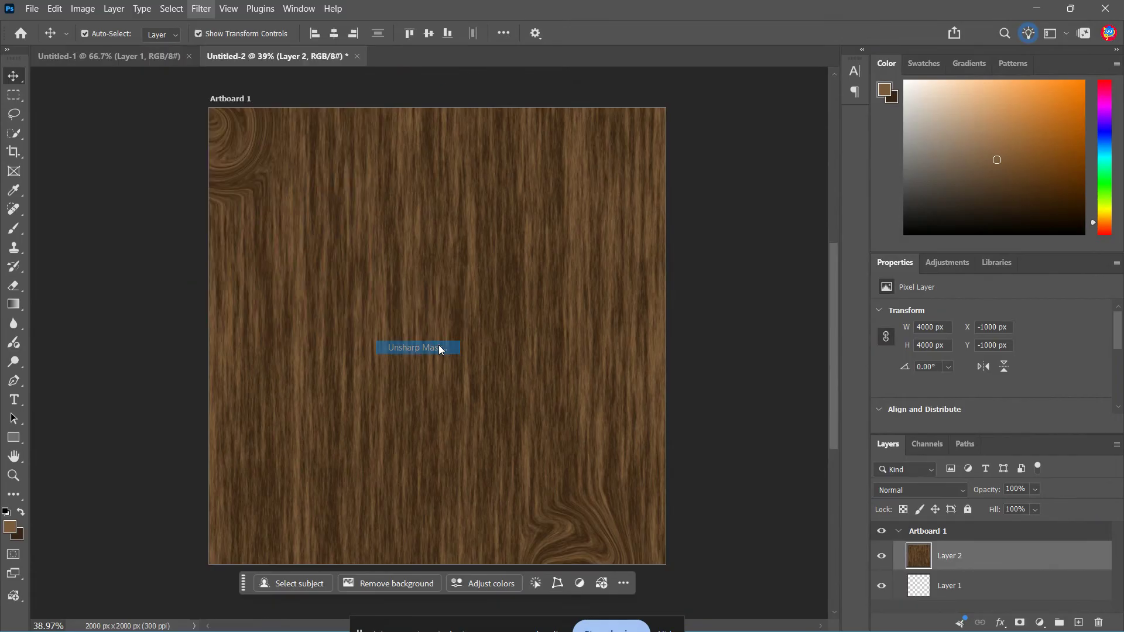
{"action": "left_click_drag", "start_coordinate": [543, 92], "coordinate": [752, 114]}
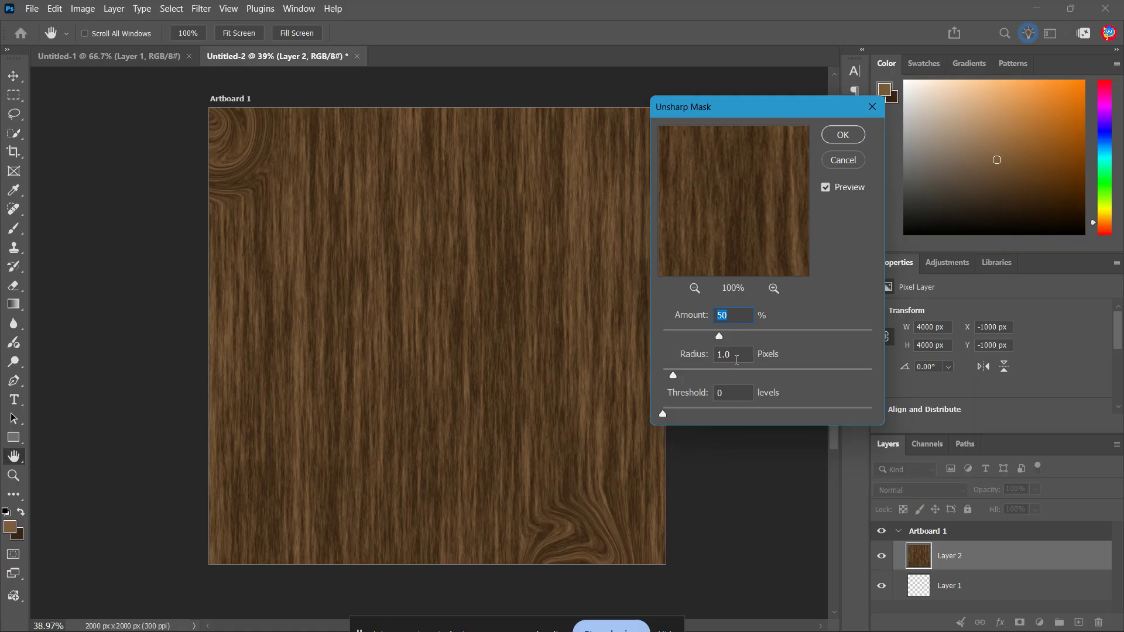
{"action": "left_click", "coordinate": [736, 359]}
{"action": "left_click", "coordinate": [736, 360]}
{"action": "type", "text": "5"}
{"action": "left_click", "coordinate": [861, 139]}
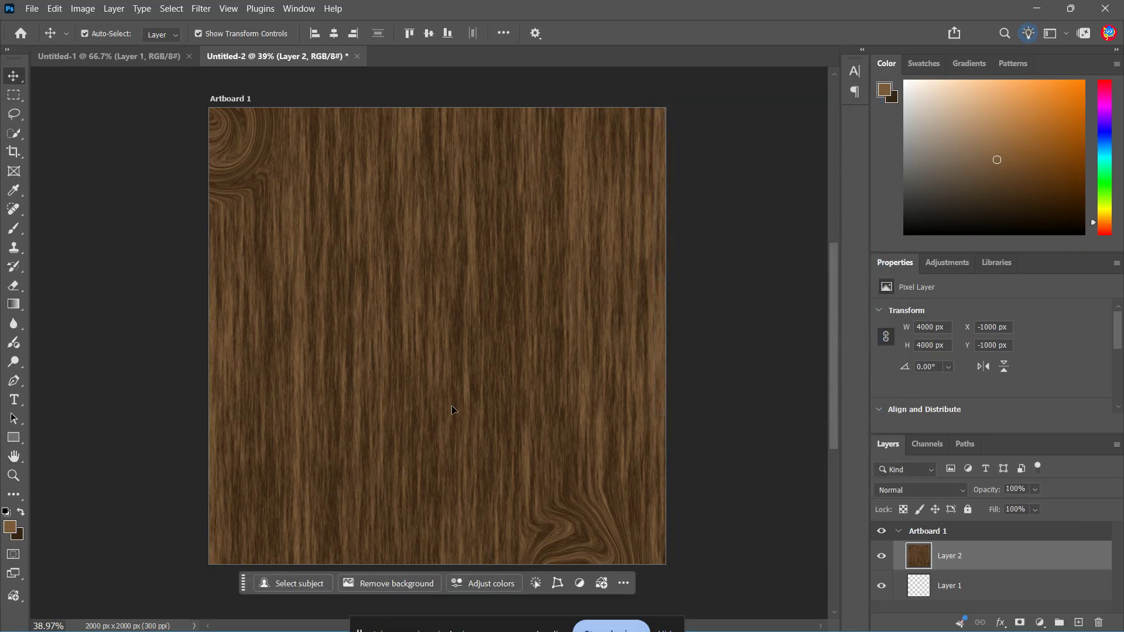
{"action": "left_click_drag", "start_coordinate": [451, 390], "coordinate": [517, 452]}
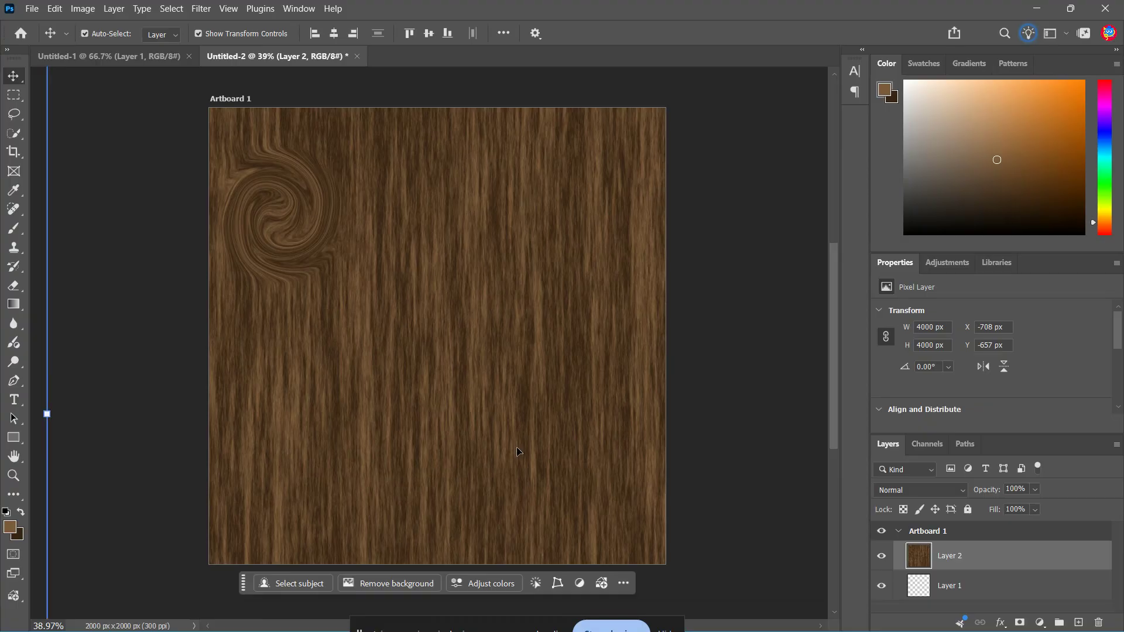
Add a Curves adjustment layer above the wood layer and pull the RGB curve's midtones slightly below the diagonal to darken the grain.
{"action": "left_click", "coordinate": [1040, 623]}
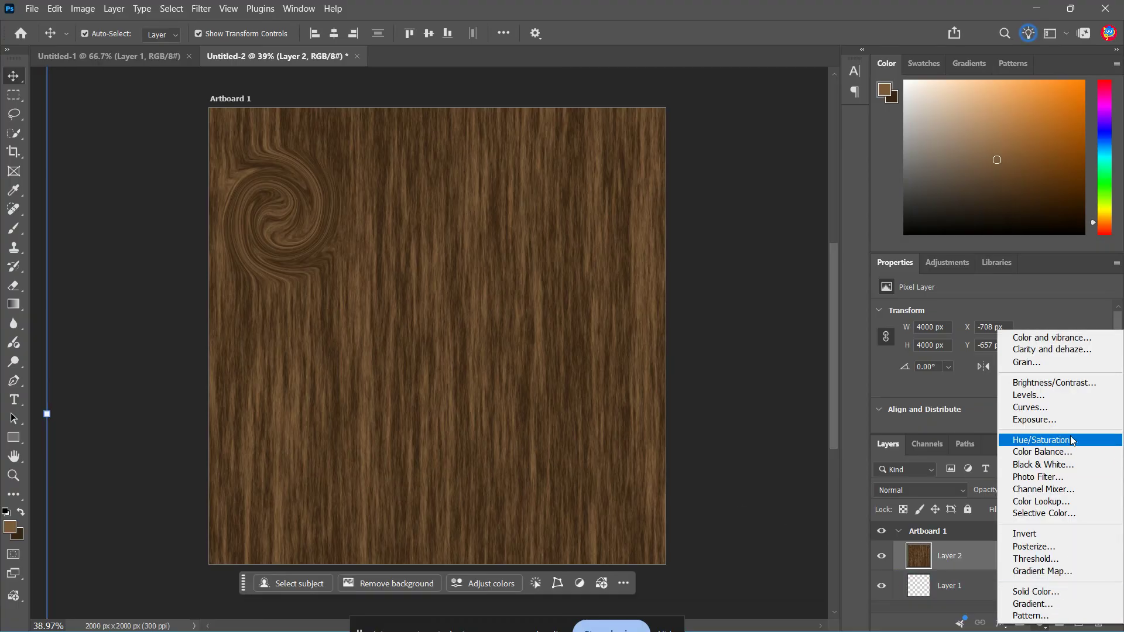
{"action": "left_click", "coordinate": [1083, 409]}
{"action": "scroll", "coordinate": [1082, 406], "scroll_direction": "down", "scroll_amount": 3}
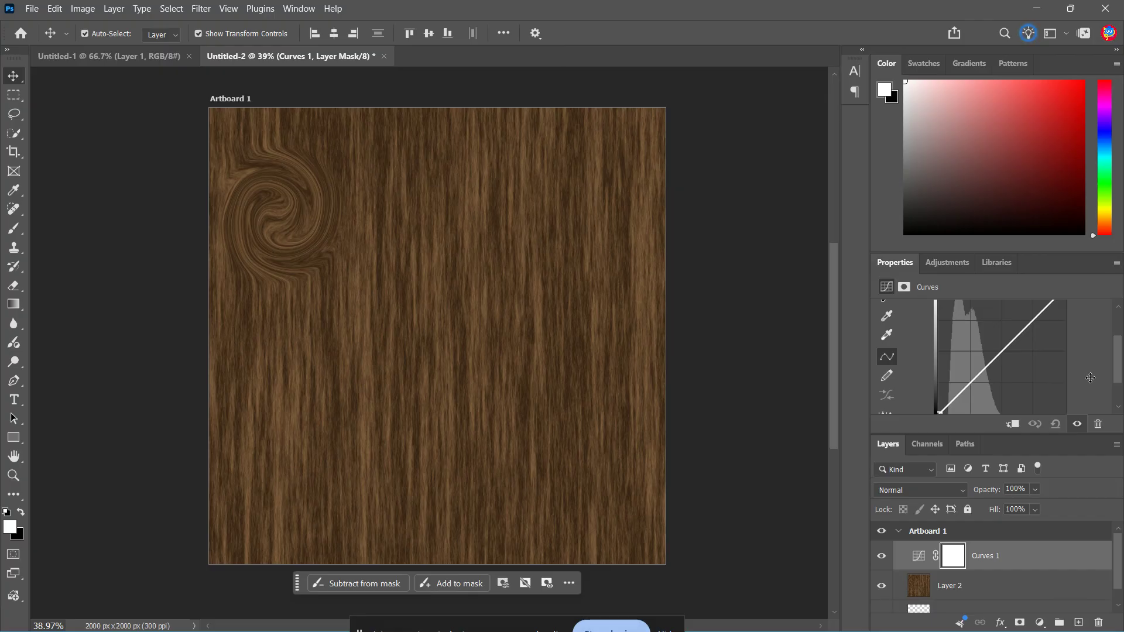
{"action": "left_click_drag", "start_coordinate": [1002, 350], "coordinate": [1009, 369]}
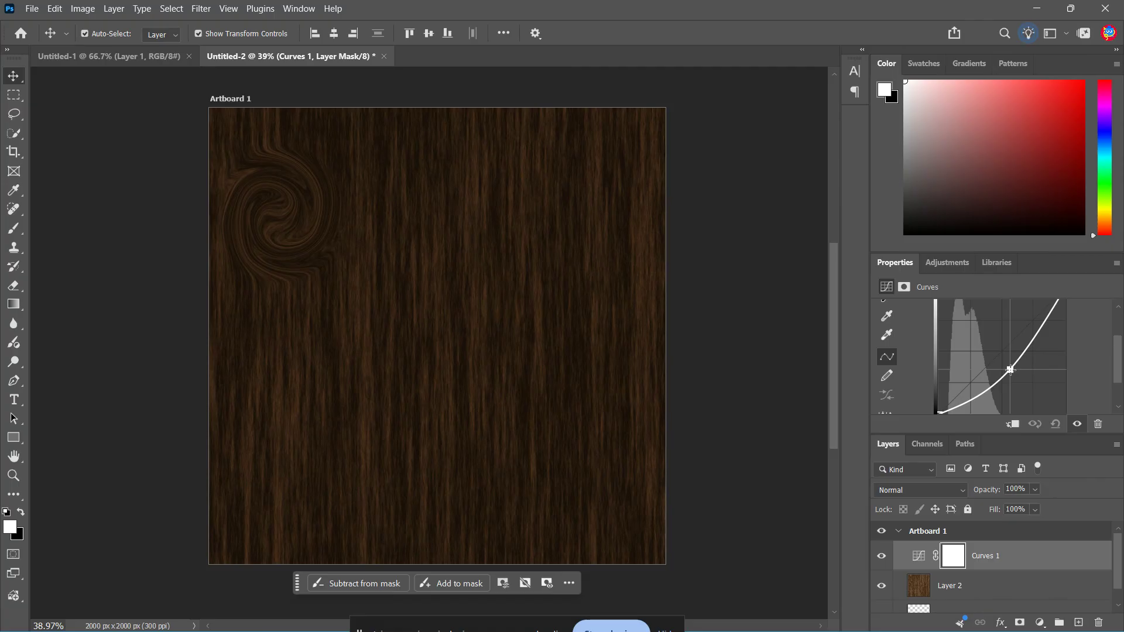
{"action": "left_click_drag", "start_coordinate": [1010, 369], "coordinate": [1008, 359]}
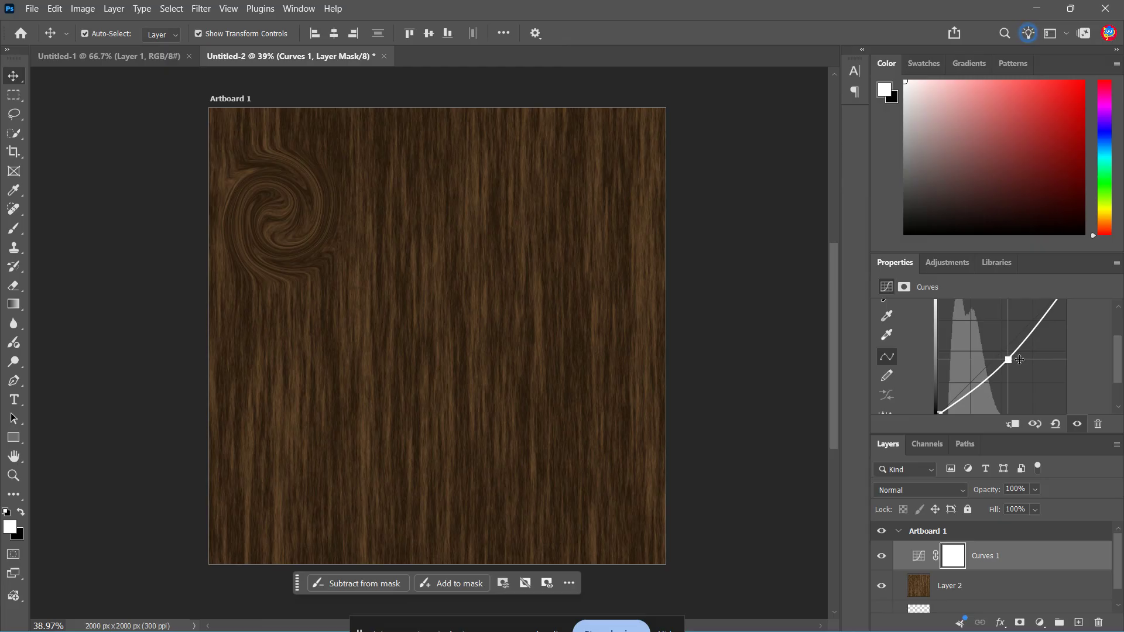
Increase the wood's contrast by moving the curve's white and black points inward and readjusting the midtone point.
{"action": "scroll", "coordinate": [1053, 350], "scroll_direction": "down", "scroll_amount": 1}
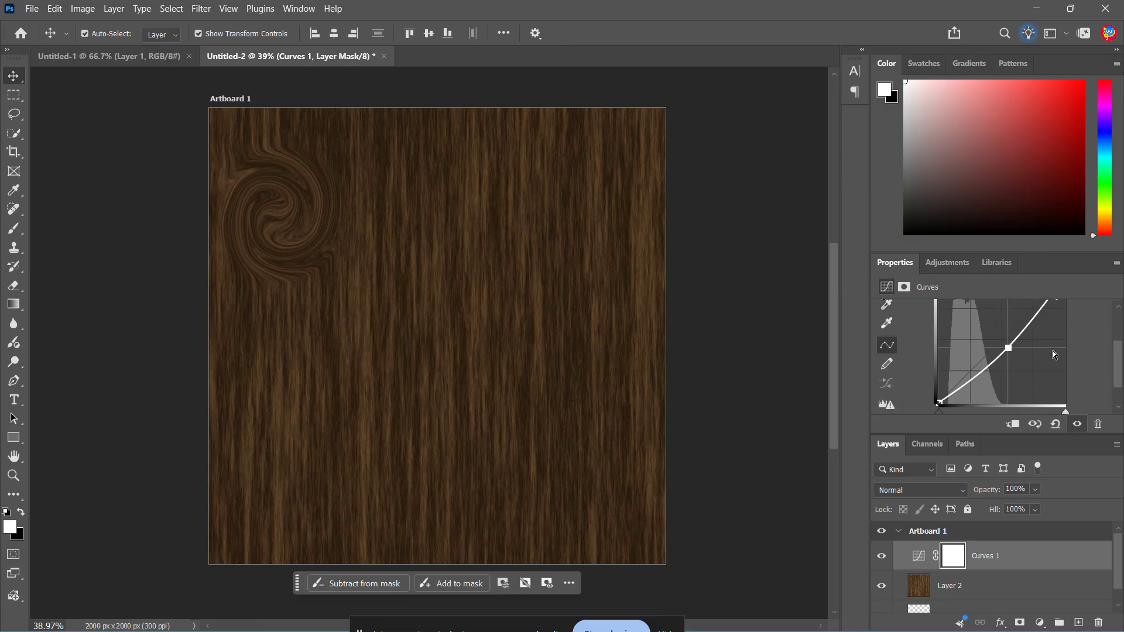
{"action": "scroll", "coordinate": [1052, 354], "scroll_direction": "up", "scroll_amount": 3}
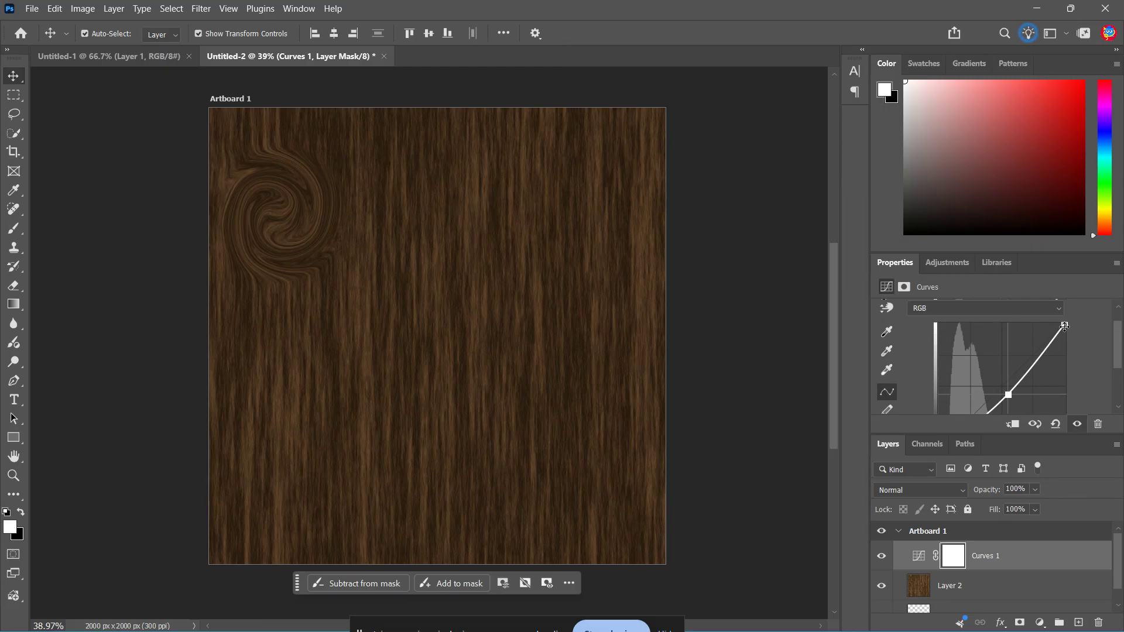
{"action": "left_click_drag", "start_coordinate": [1063, 324], "coordinate": [1045, 323]}
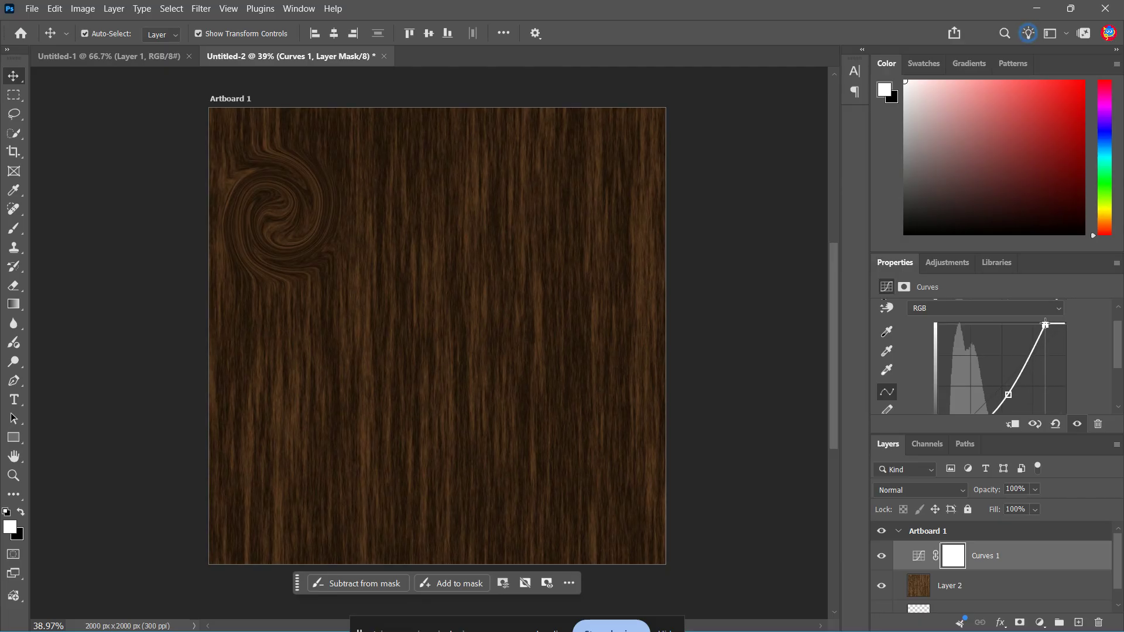
{"action": "scroll", "coordinate": [1044, 358], "scroll_direction": "down", "scroll_amount": 4}
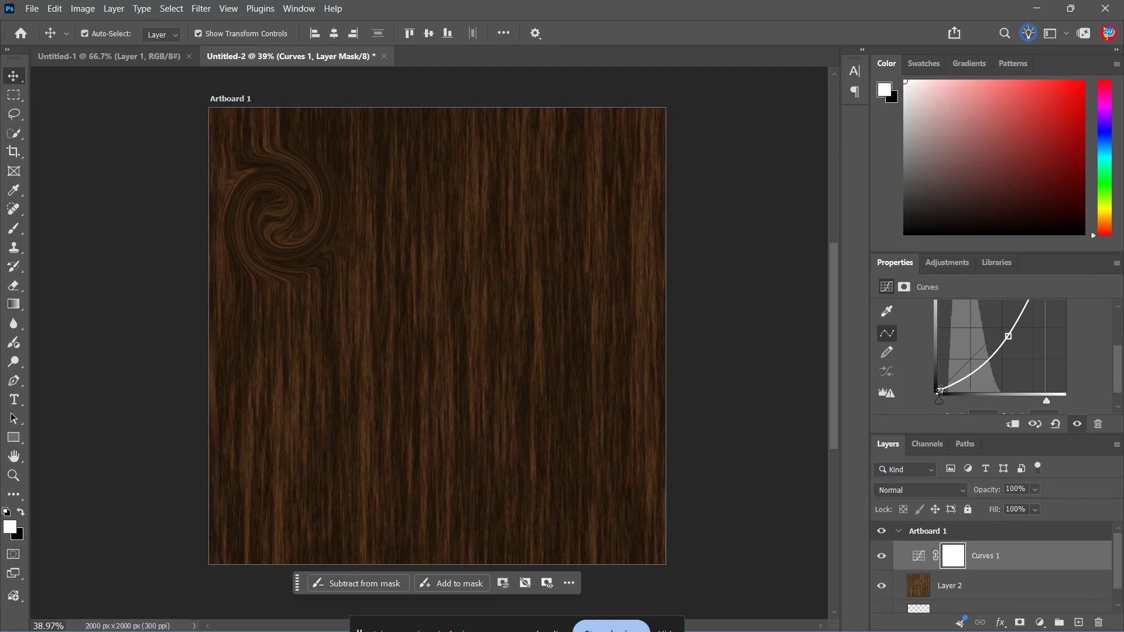
{"action": "left_click_drag", "start_coordinate": [939, 392], "coordinate": [994, 365]}
{"action": "scroll", "coordinate": [1042, 354], "scroll_direction": "up", "scroll_amount": 2}
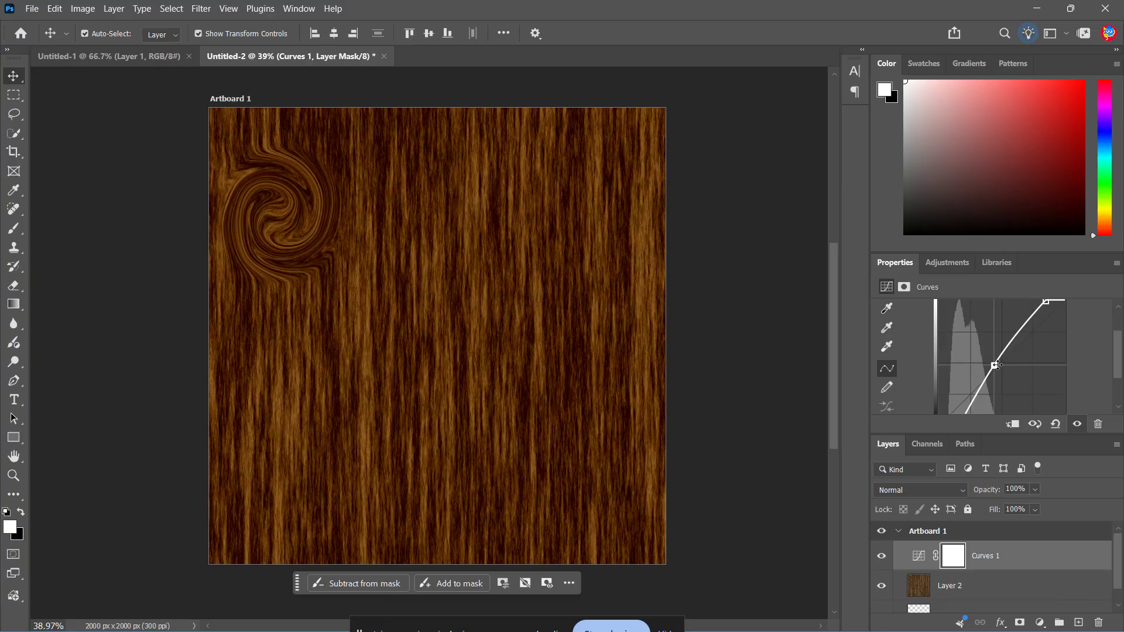
{"action": "left_click_drag", "start_coordinate": [993, 364], "coordinate": [1006, 365]}
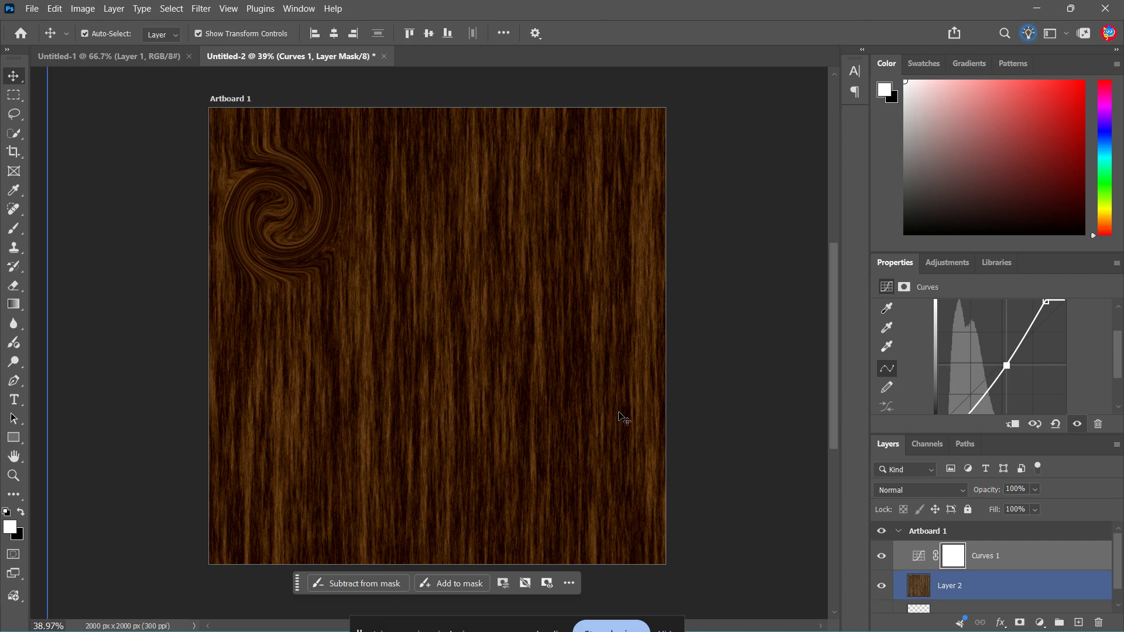
{"action": "key", "text": "ctrl+plus"}
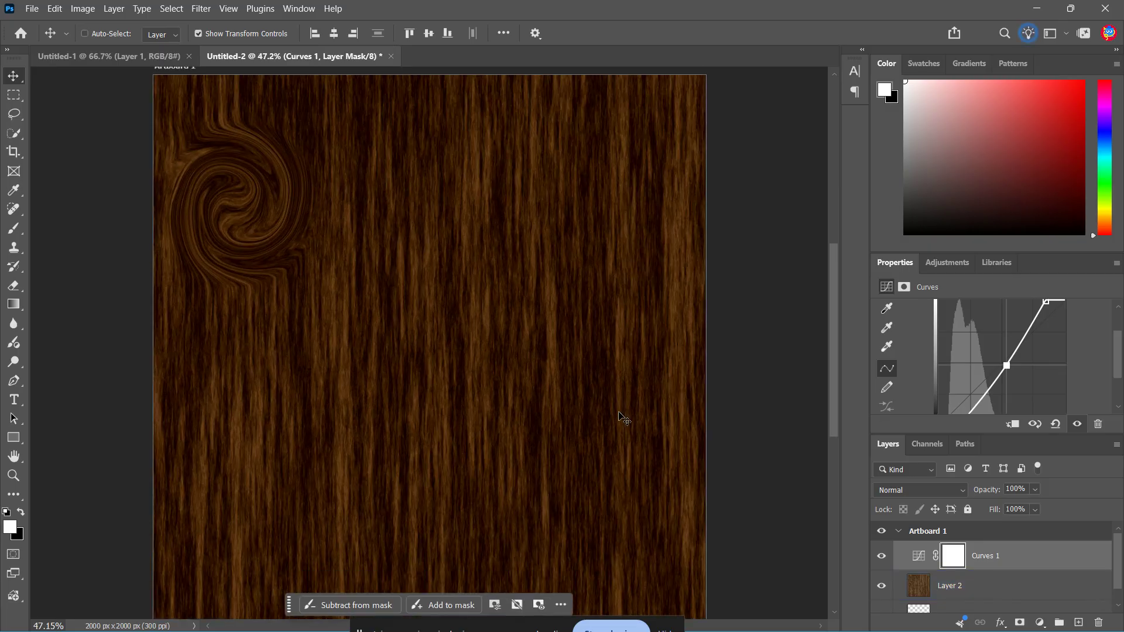